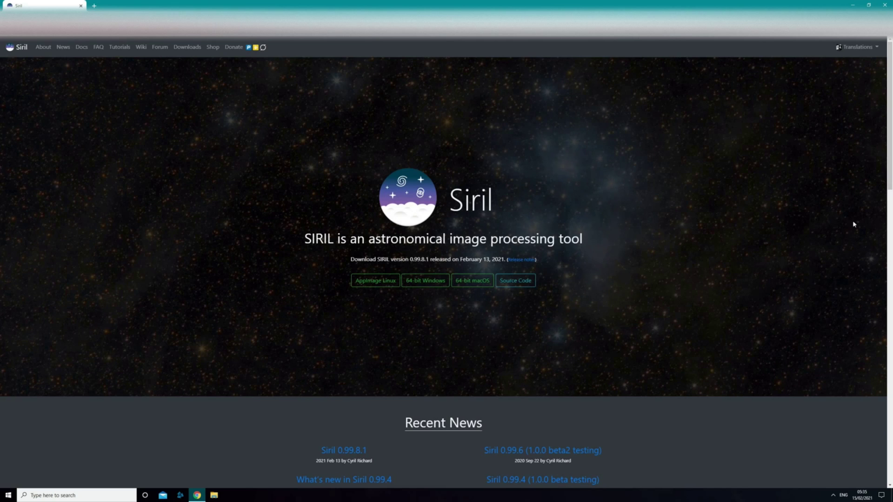
- Minimize Chrome, which shows the Siril homepage, to reveal the Windows desktop
click(852, 4)
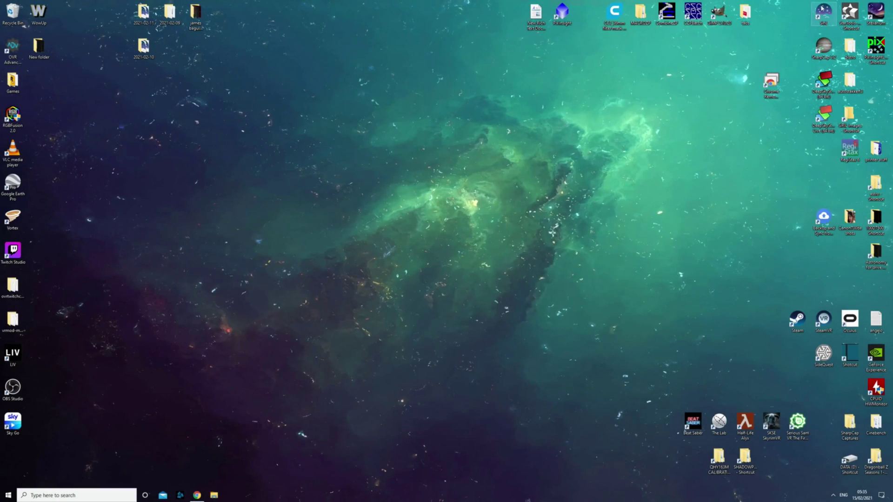
- Launch Siril and load m42 1hr 43m.TIF from the process folder
double_click(822, 11)
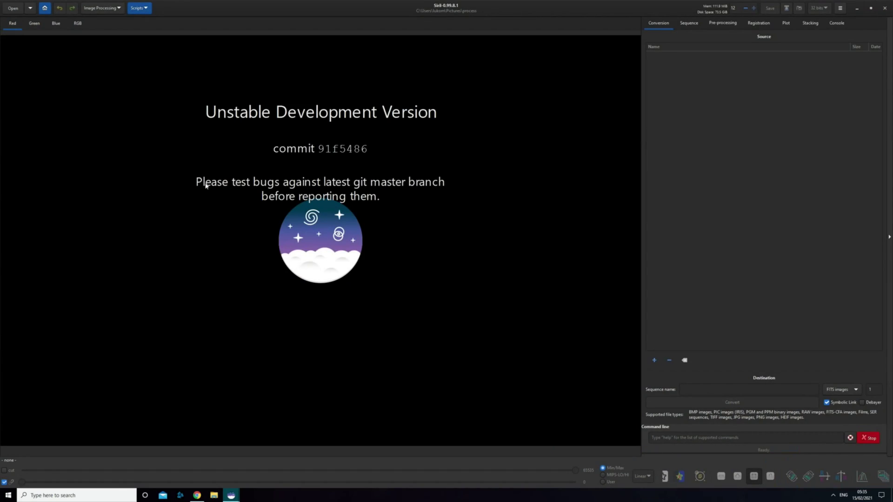
click(16, 9)
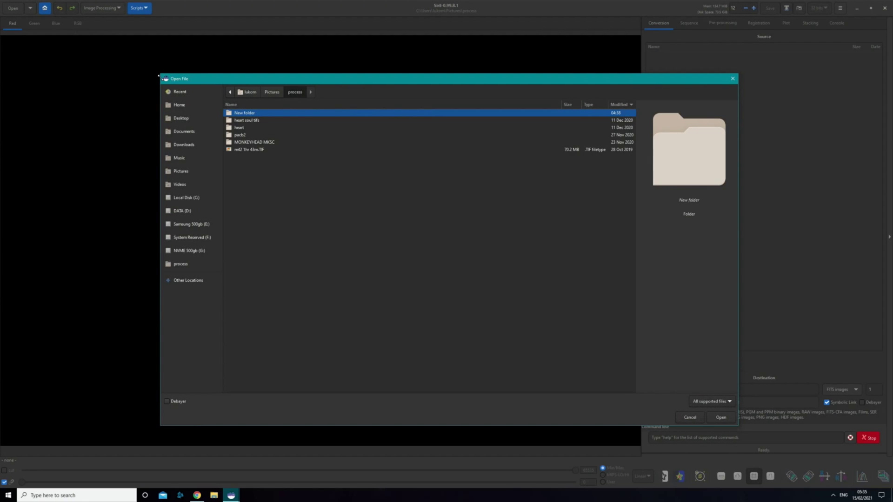
click(260, 150)
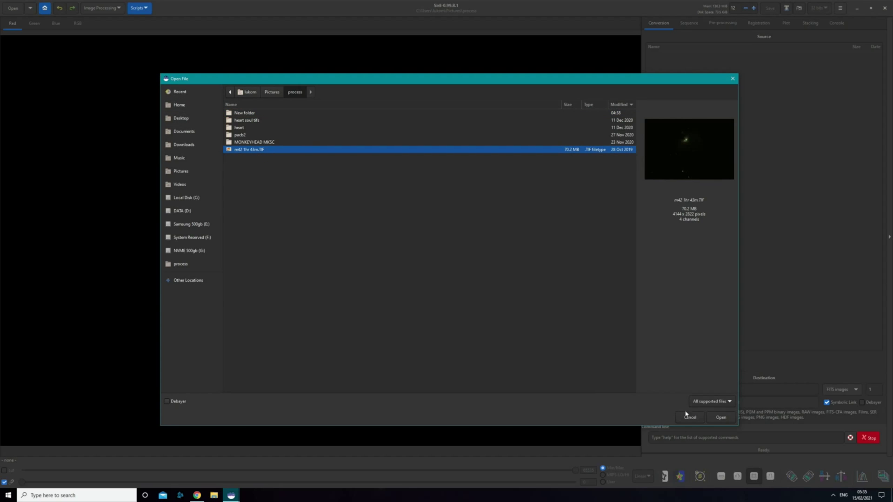
click(720, 417)
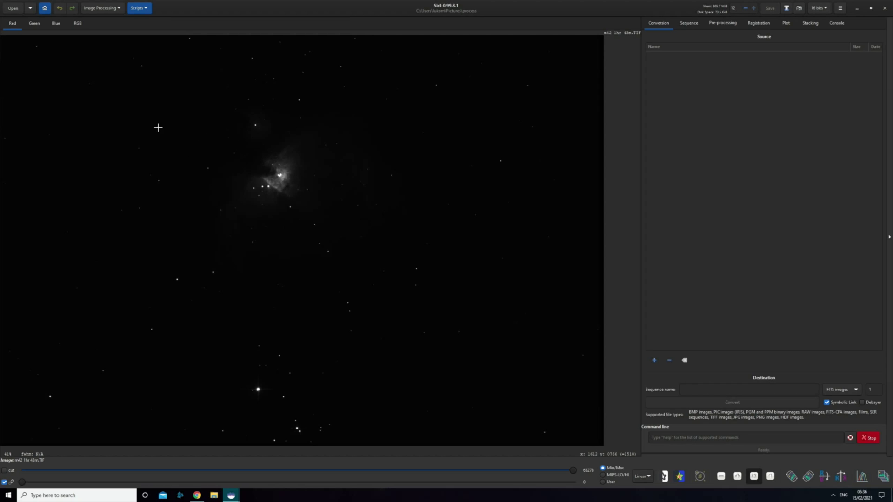
- Cycle through the Green, Blue, RGB and Red channel views, ending on Green
click(34, 24)
click(54, 25)
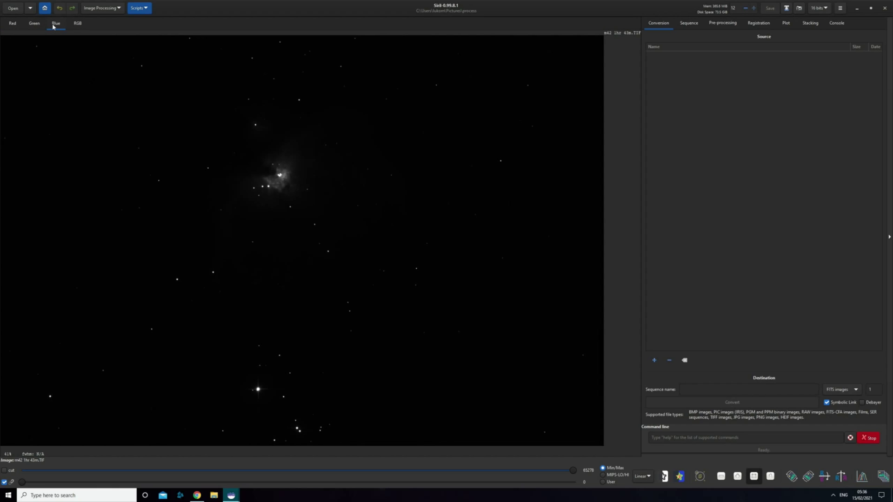
click(78, 24)
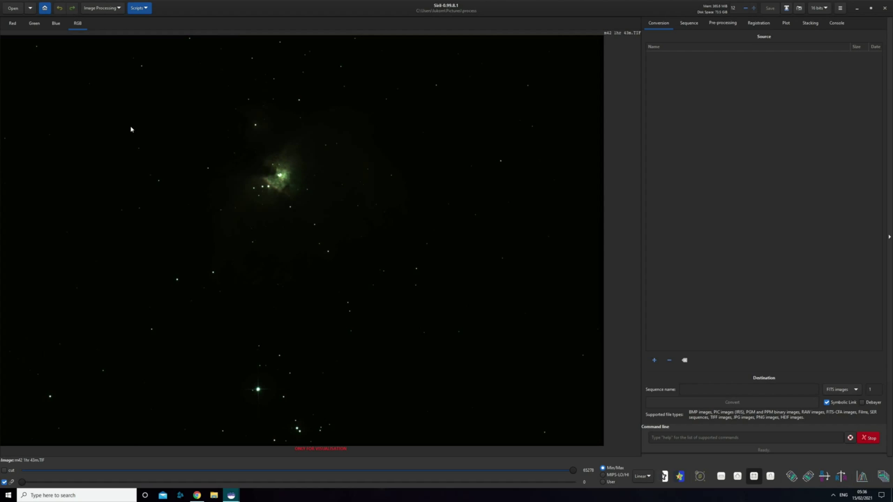
click(35, 25)
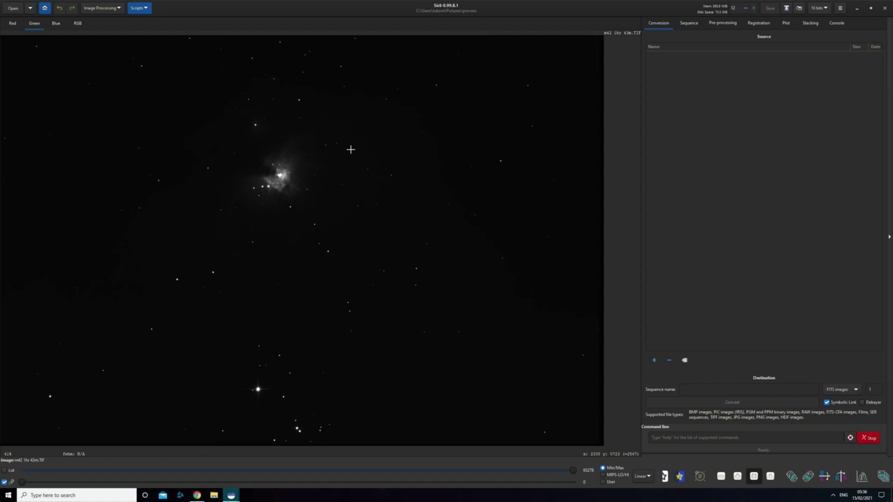
click(23, 25)
click(35, 23)
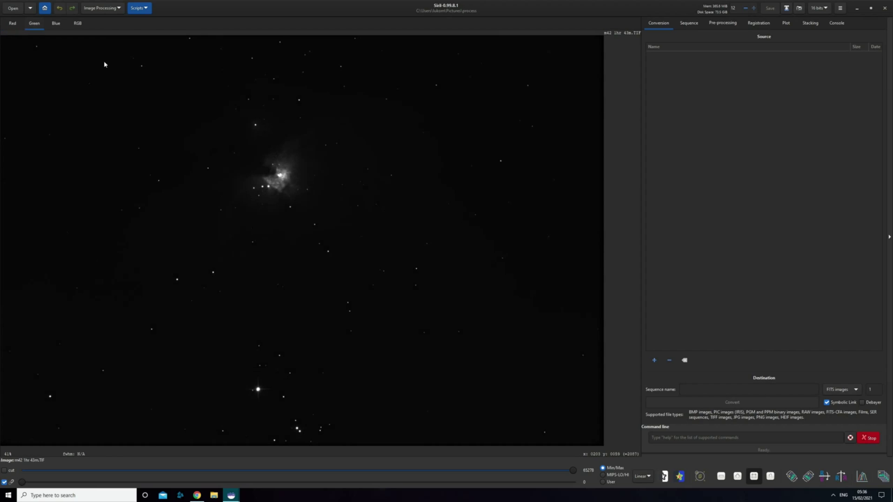
click(644, 477)
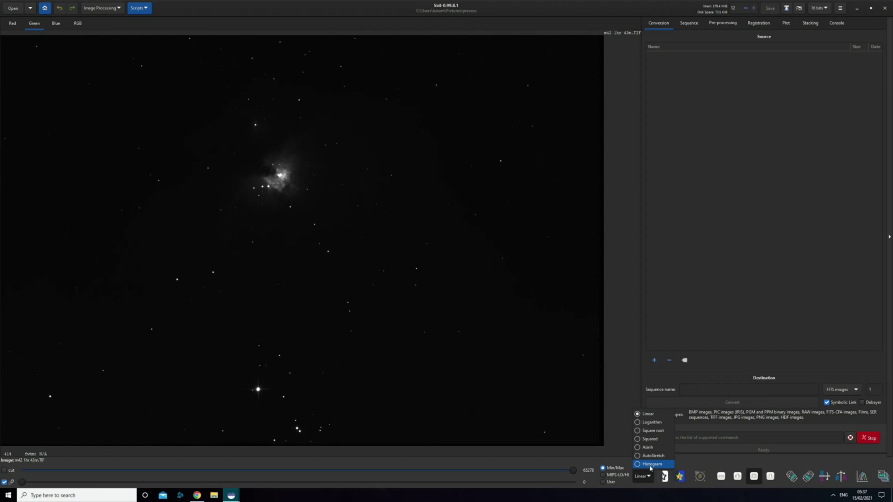
- Switch the display mode to Histogram and glance at other channels, returning to Green
click(644, 478)
click(644, 479)
click(644, 479)
click(644, 478)
click(644, 477)
click(645, 476)
click(646, 467)
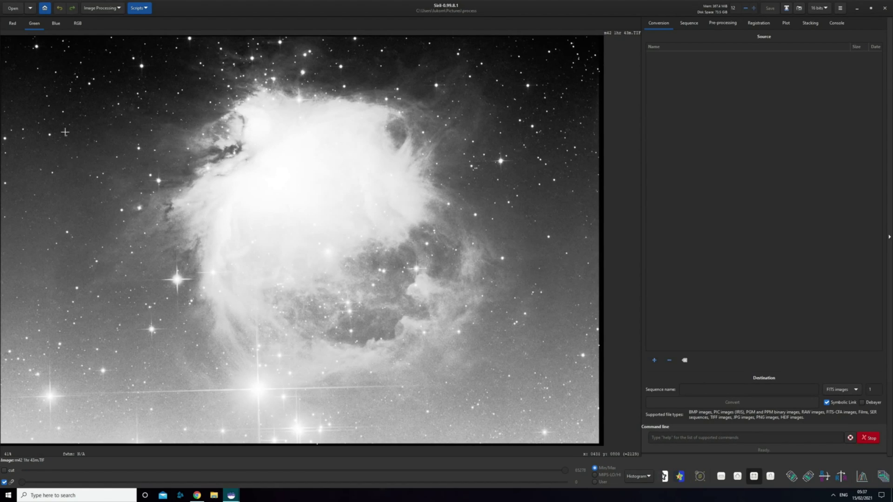
click(16, 25)
click(40, 25)
click(55, 24)
click(34, 23)
- Crop the image to a 4000 × 2705 px selection, trimming the uneven borders
drag(590, 437, 13, 49)
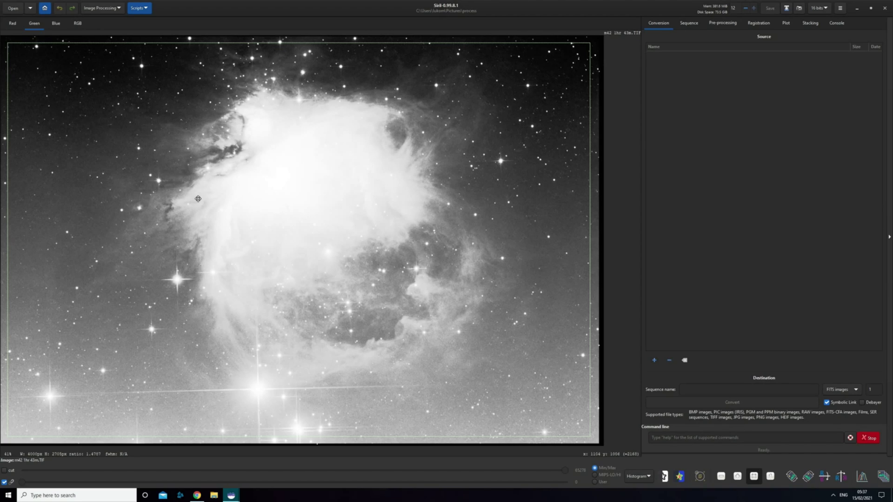
drag(210, 230, 213, 233)
right_click(242, 258)
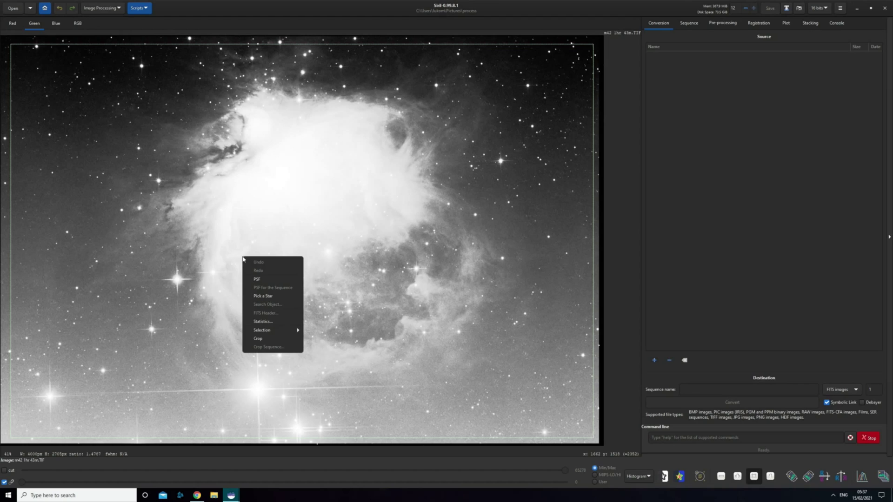
click(267, 341)
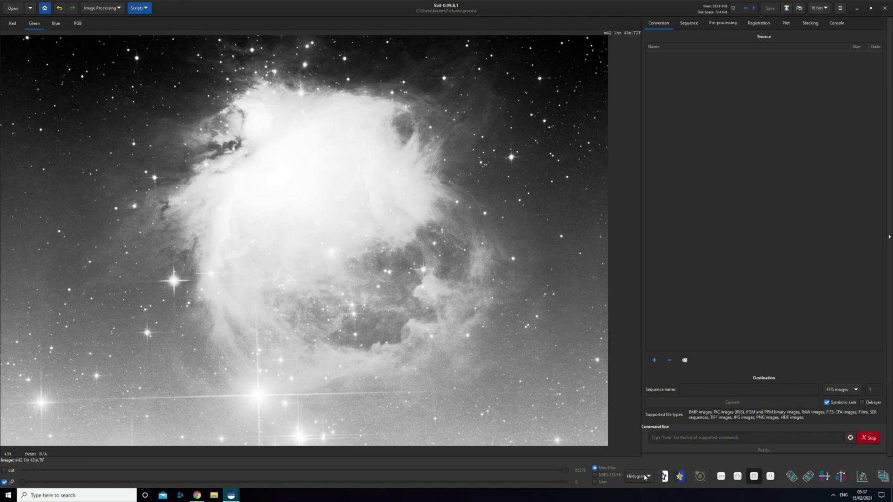
click(74, 25)
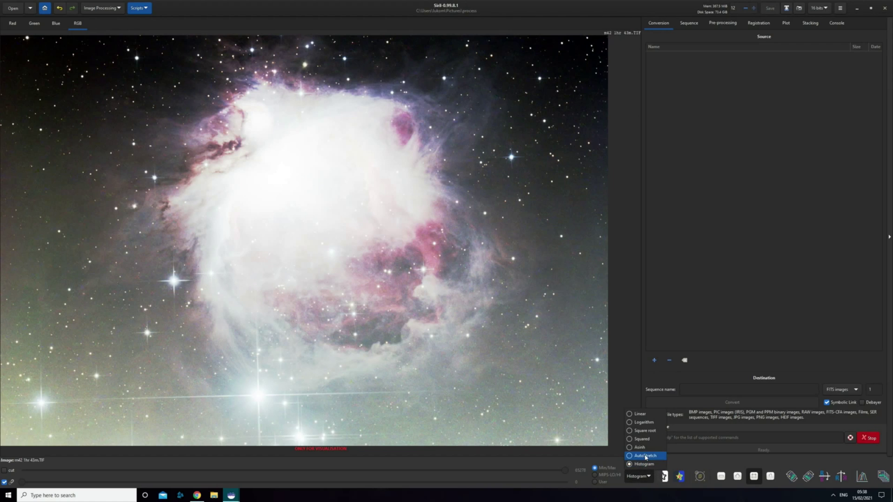
click(645, 456)
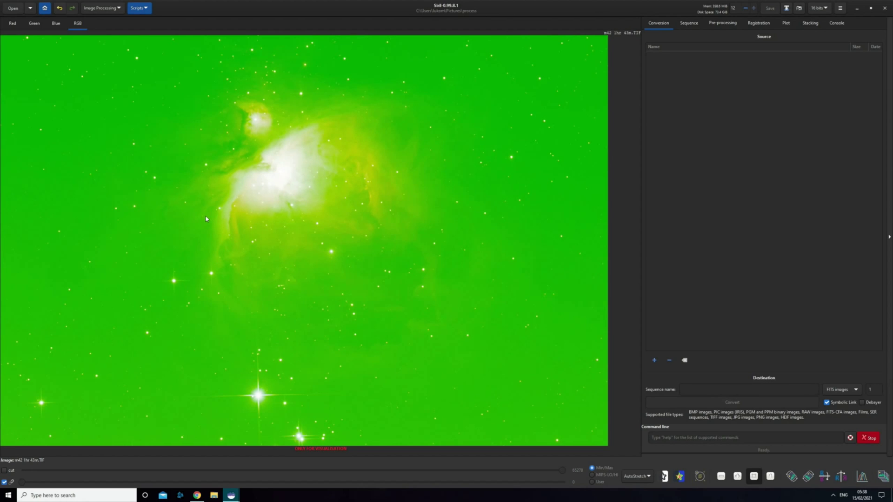
click(637, 474)
click(640, 469)
click(34, 23)
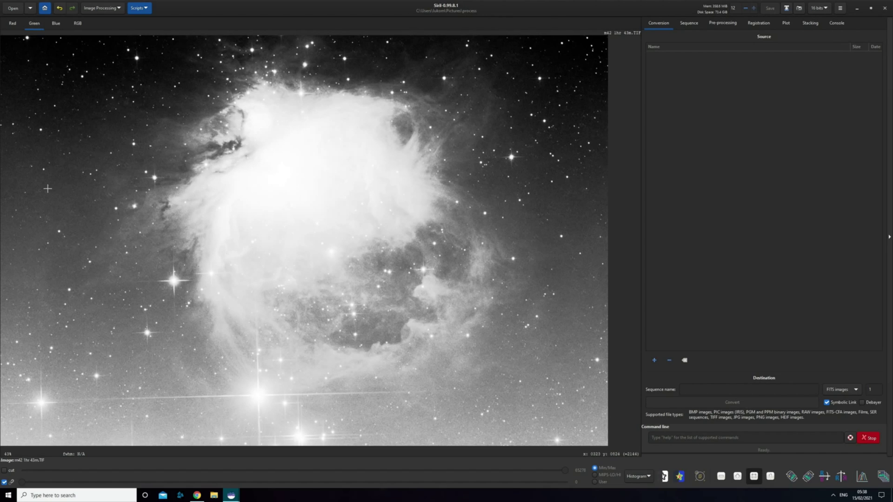
click(114, 13)
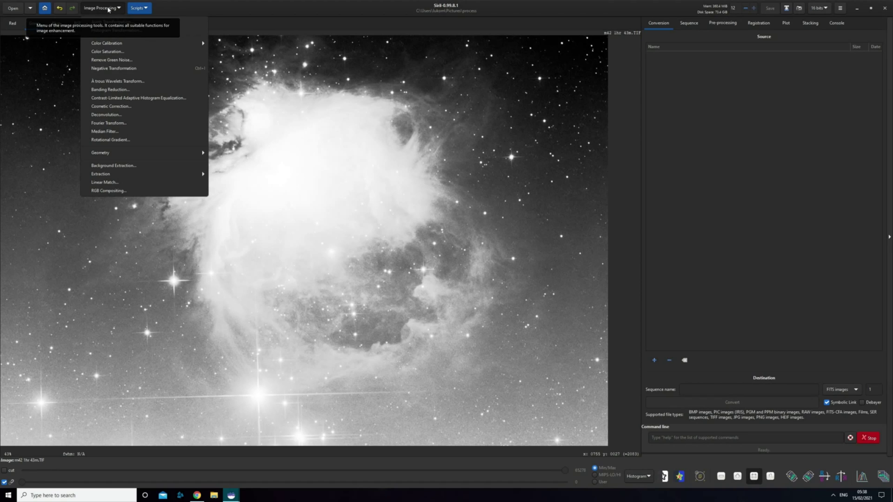
- Open Color Calibration and mark a star-free sky patch near the left edge
mouse_move(123, 46)
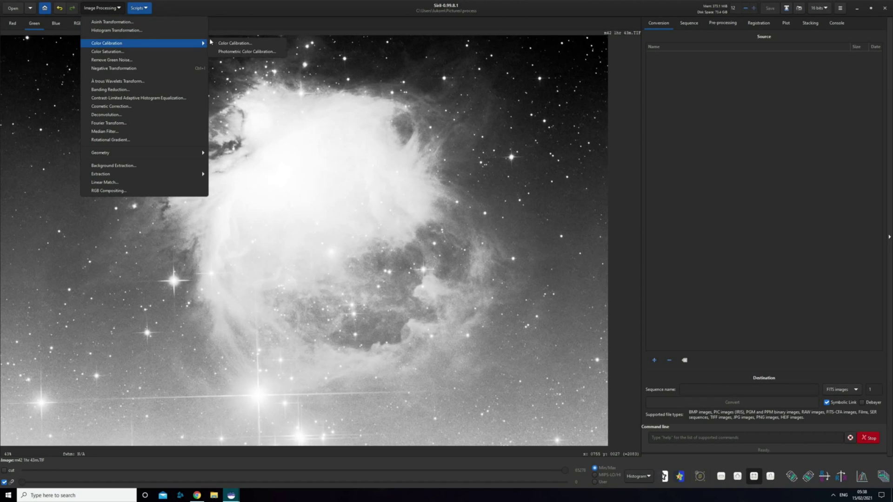
click(231, 44)
drag(428, 133, 691, 97)
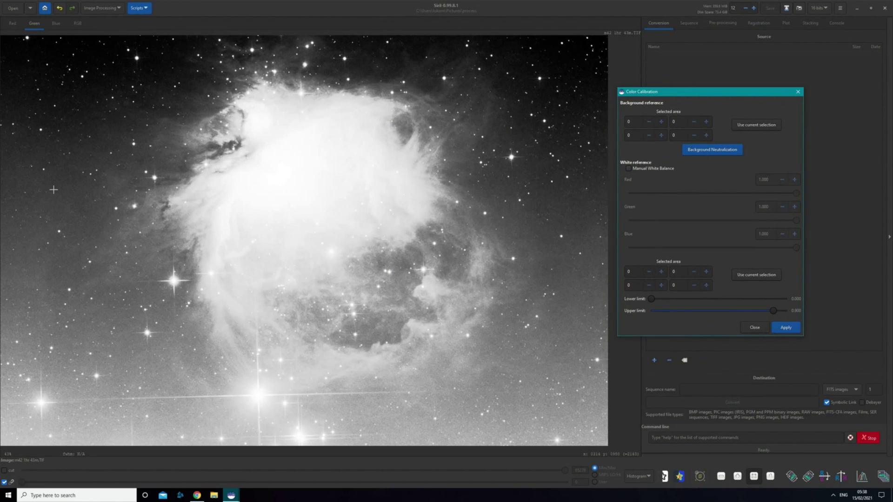
mouse_move(14, 166)
mouse_down()
mouse_move(79, 262)
mouse_move(90, 263)
mouse_move(89, 251)
mouse_up()
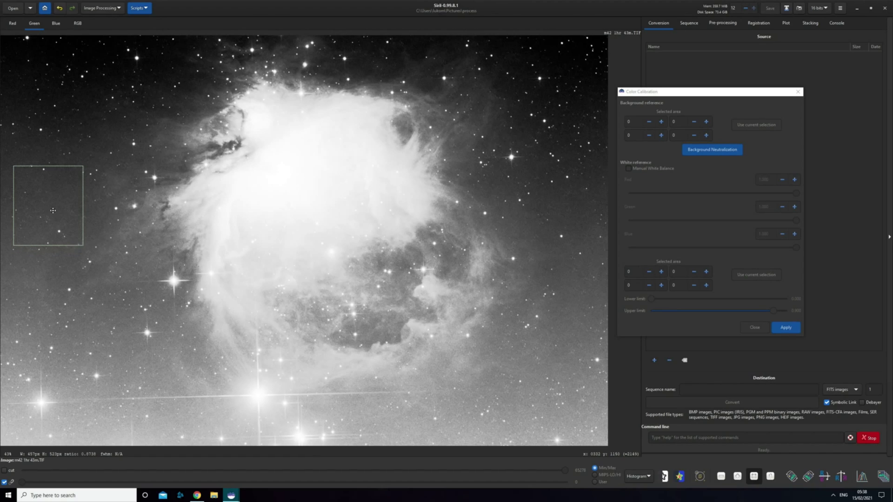
drag(52, 209, 49, 199)
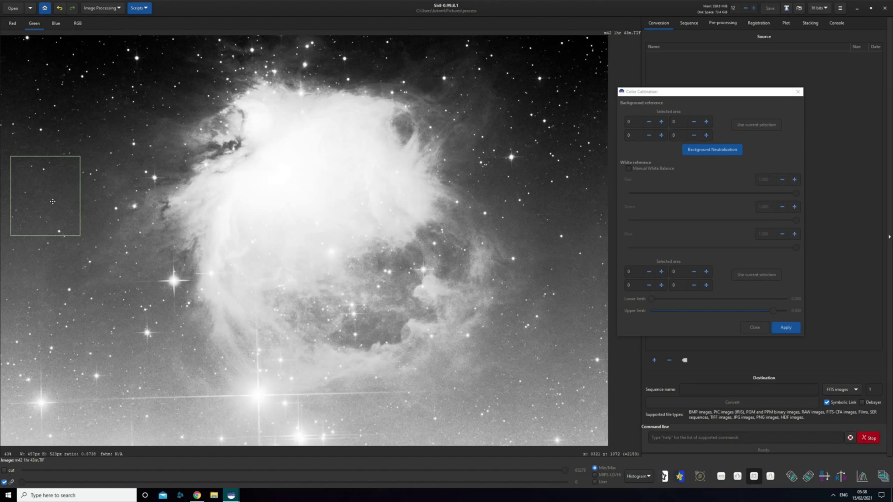
drag(82, 190, 56, 206)
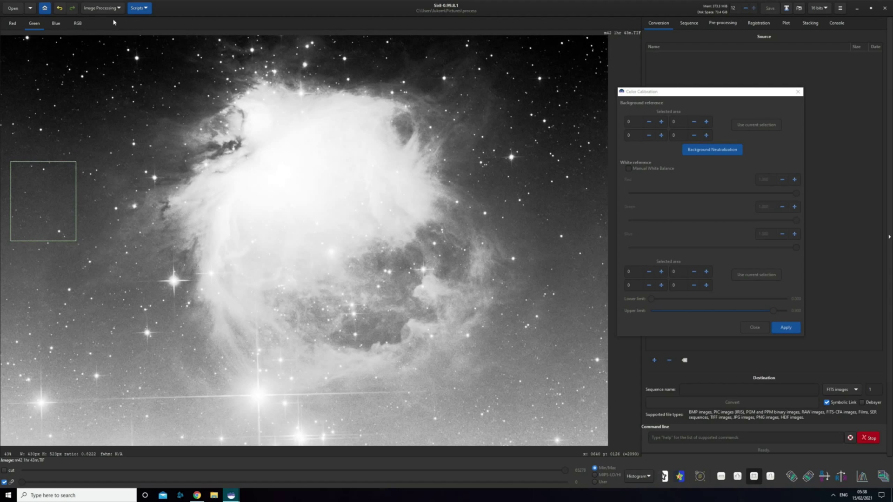
click(81, 24)
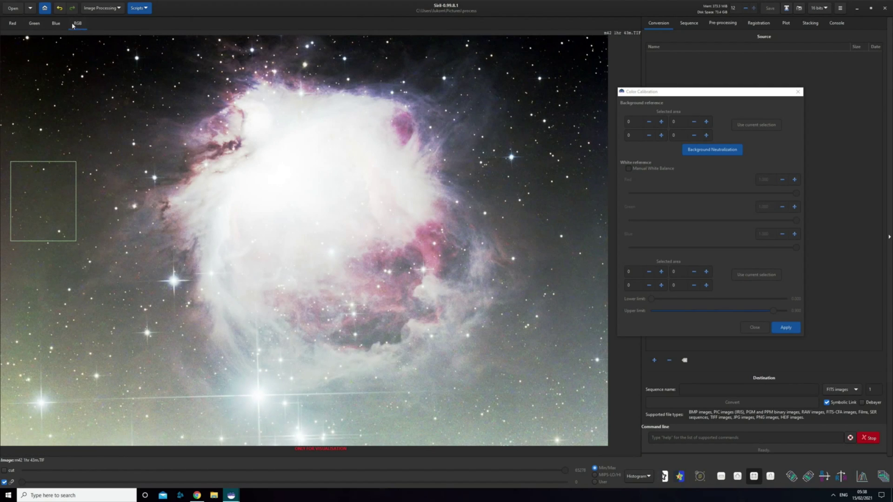
click(34, 23)
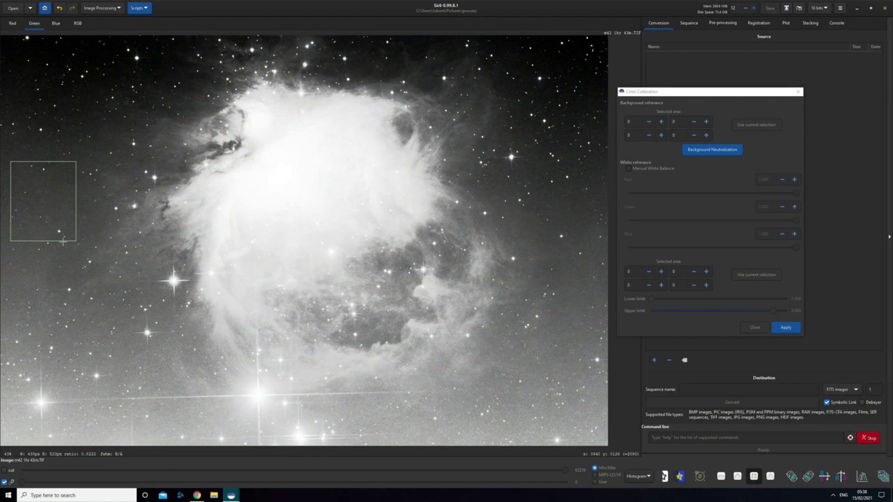
- Neutralise the background from that sky patch, apply the calibration, and set display to Linear
click(761, 128)
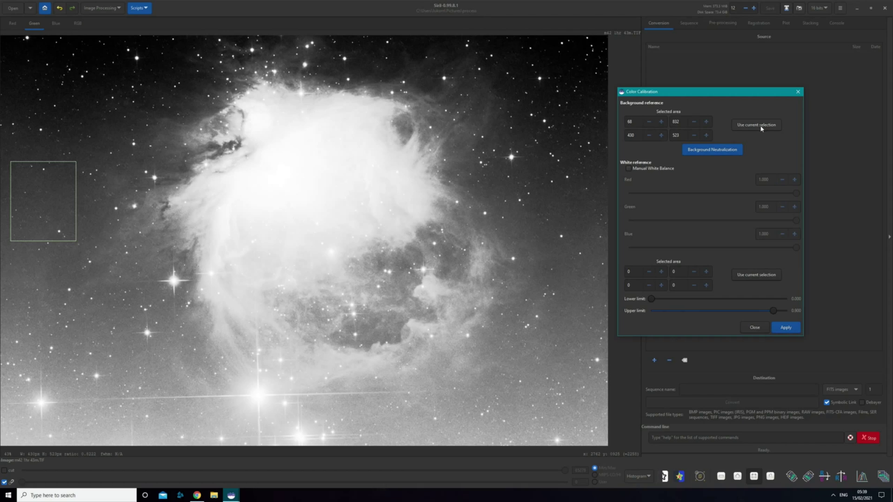
click(727, 149)
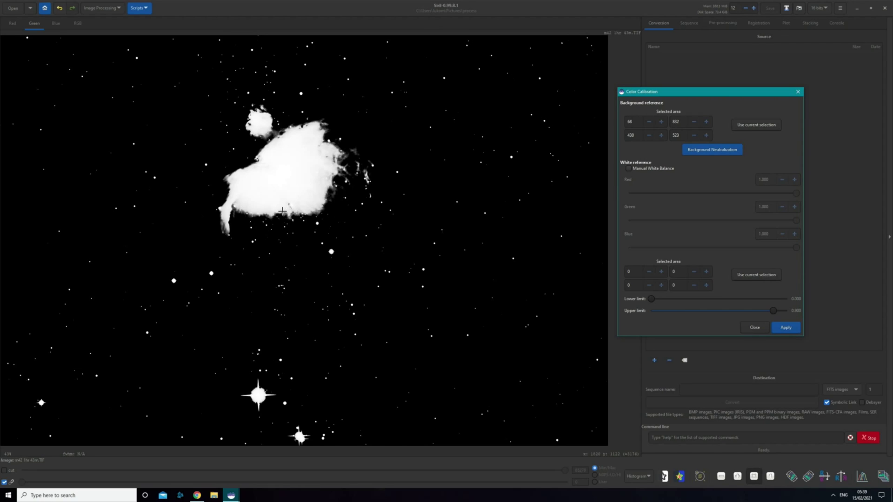
click(778, 328)
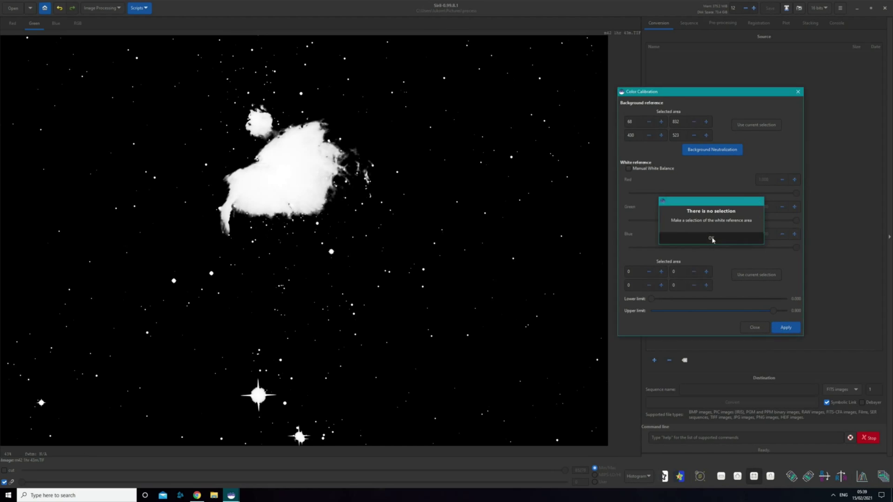
click(749, 239)
click(760, 329)
click(641, 476)
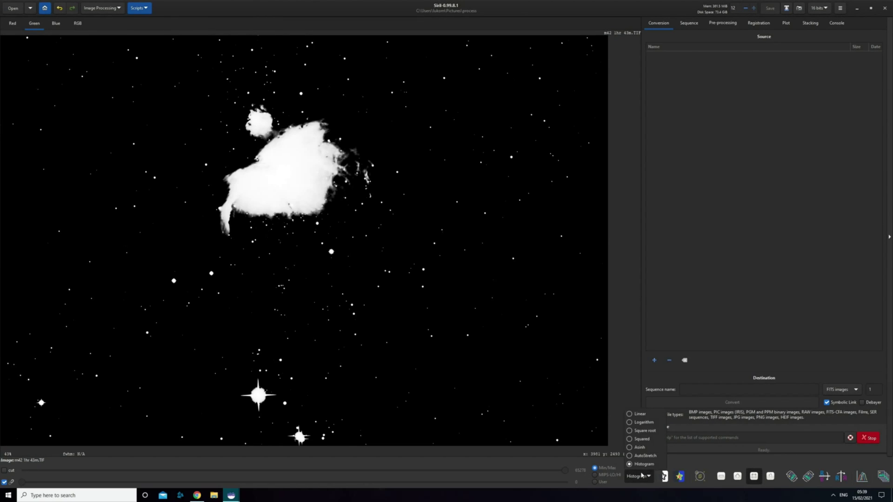
click(641, 414)
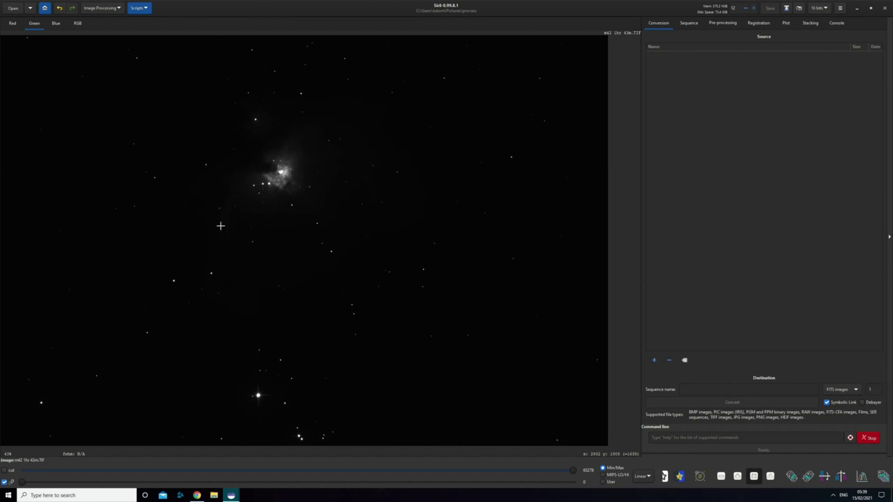
- Switch the display to AutoStretch and view the M42 stack in full RGB colour
click(77, 23)
click(39, 26)
click(642, 476)
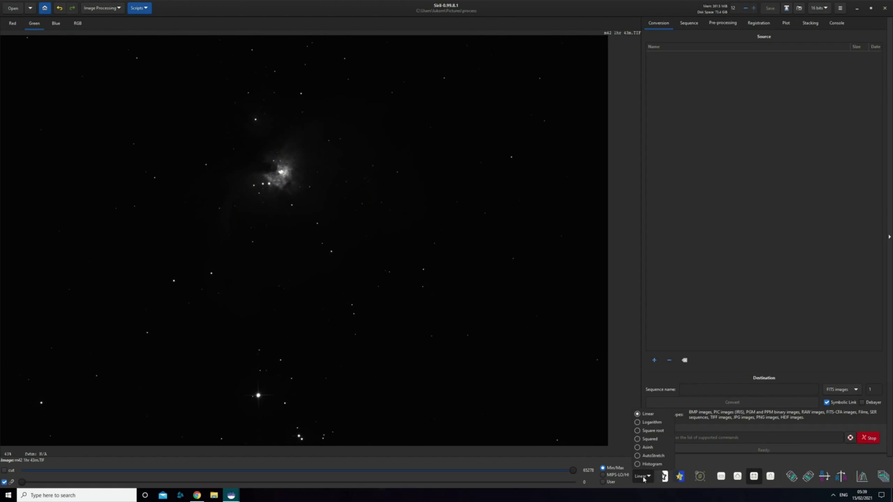
click(654, 456)
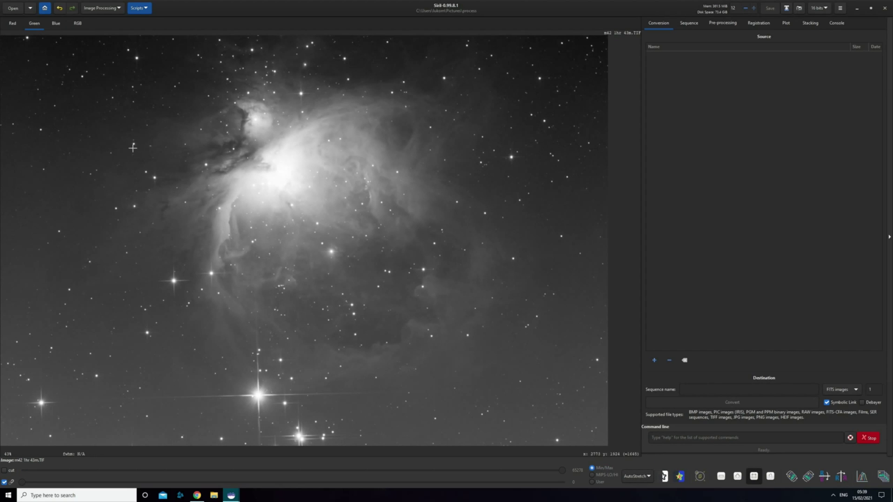
click(79, 25)
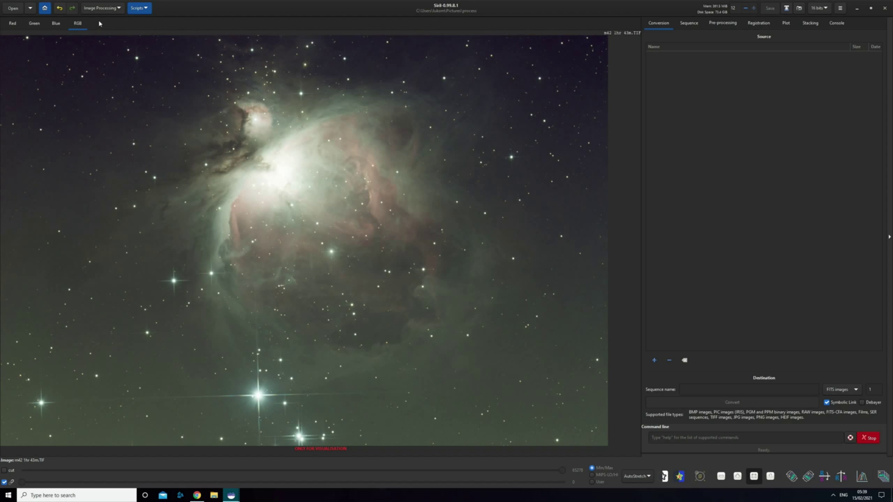
click(104, 8)
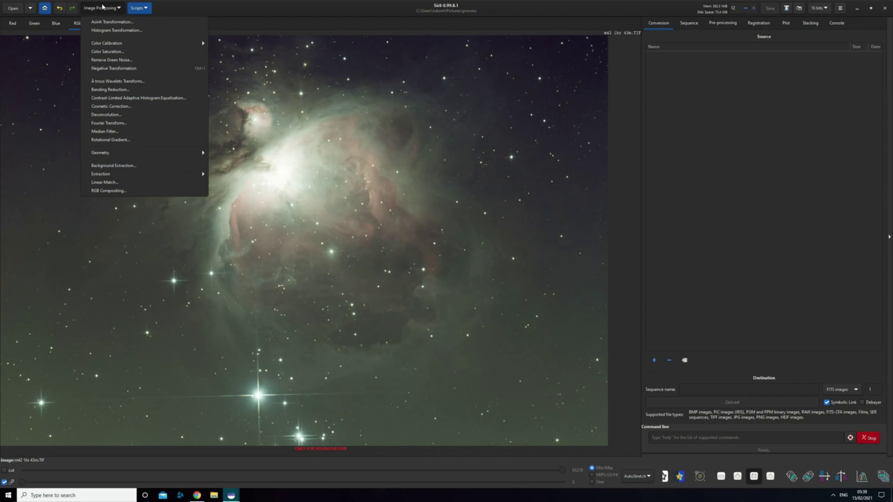
- Open Background Extraction and set the Degree order to 1
click(128, 167)
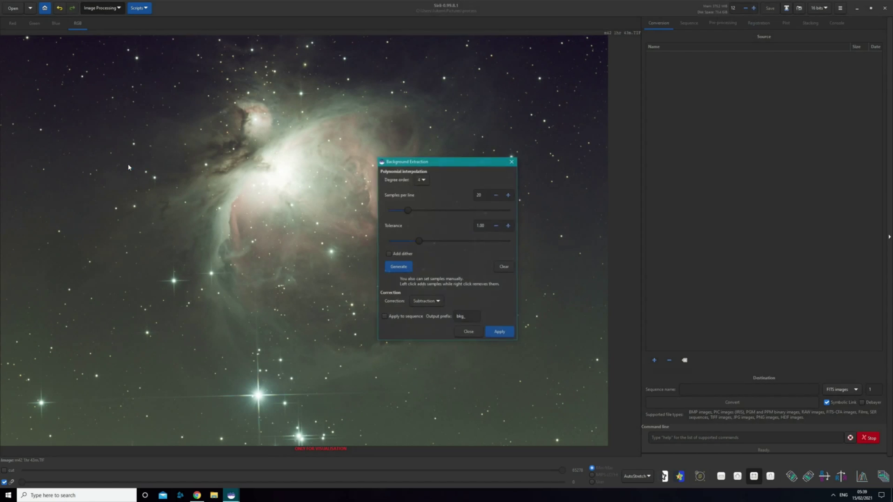
drag(424, 165, 657, 130)
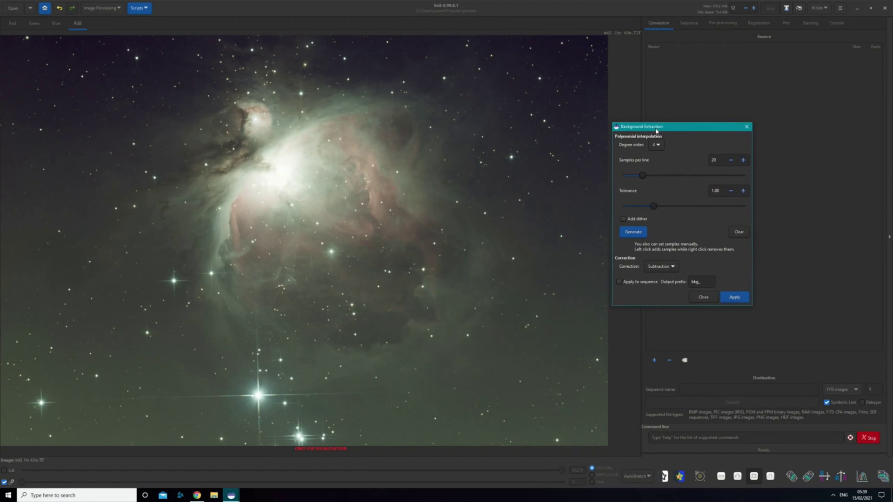
click(654, 147)
click(654, 147)
click(662, 149)
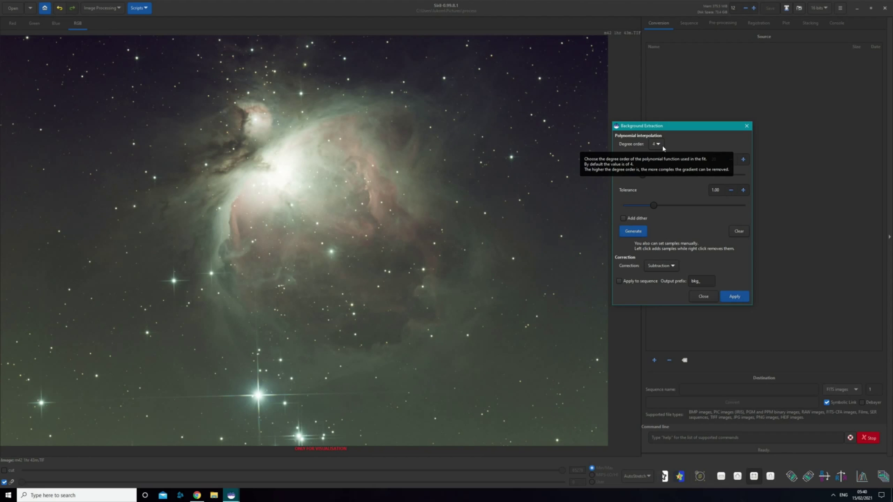
click(660, 147)
click(658, 148)
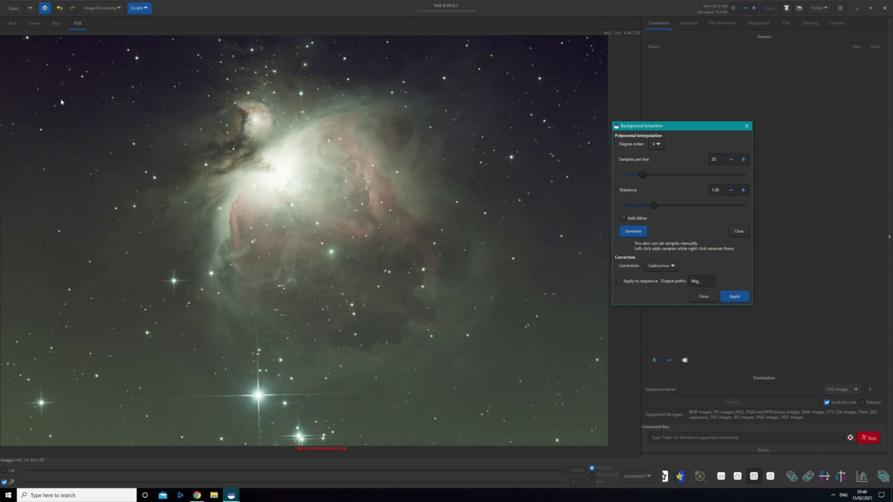
click(665, 148)
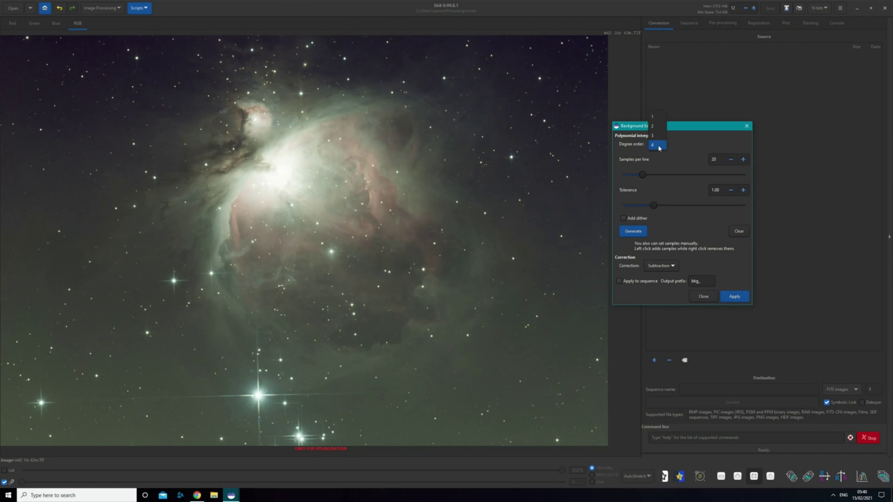
click(658, 117)
- Undo the background neutralisation and generate a 20-per-line background sample grid
click(59, 9)
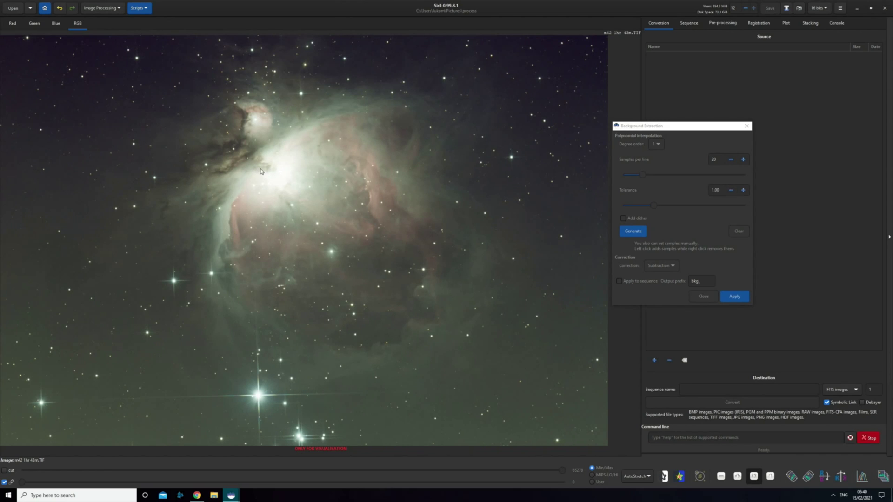
drag(682, 127, 681, 119)
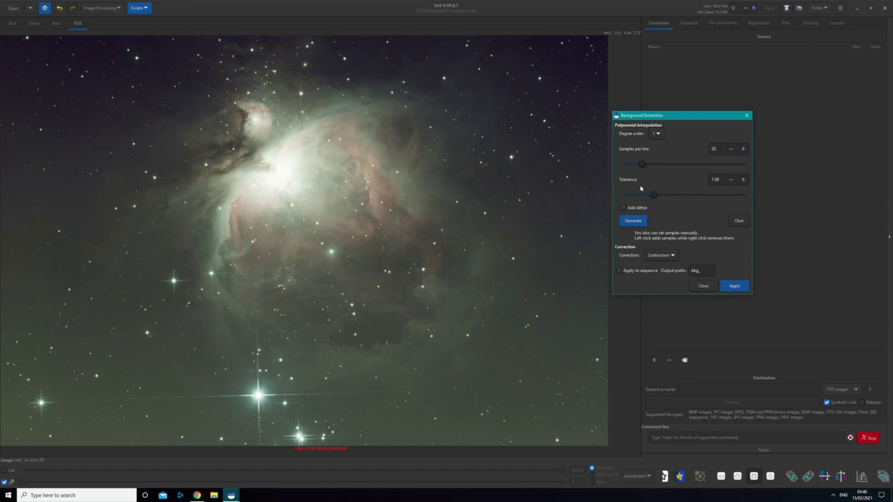
click(635, 222)
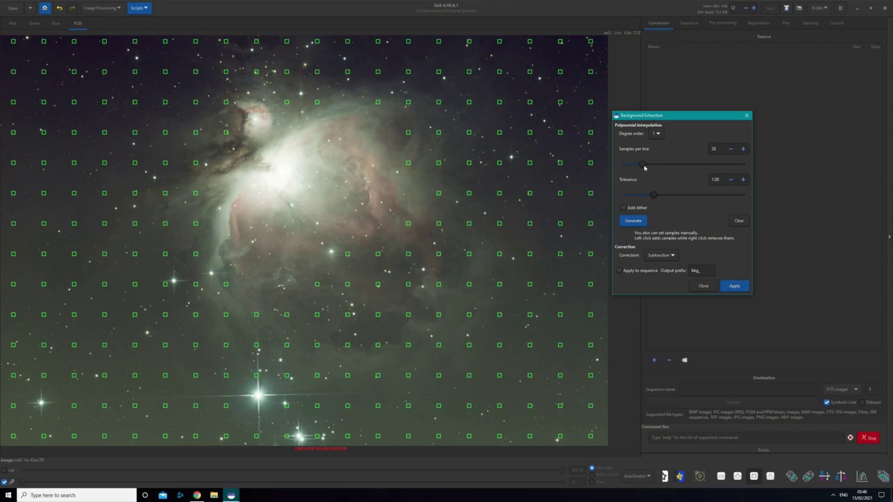
- Regenerate the sample grid at degree 1 with 11 samples per line and tolerance 0.16
click(656, 134)
click(654, 134)
drag(641, 167, 635, 167)
click(635, 220)
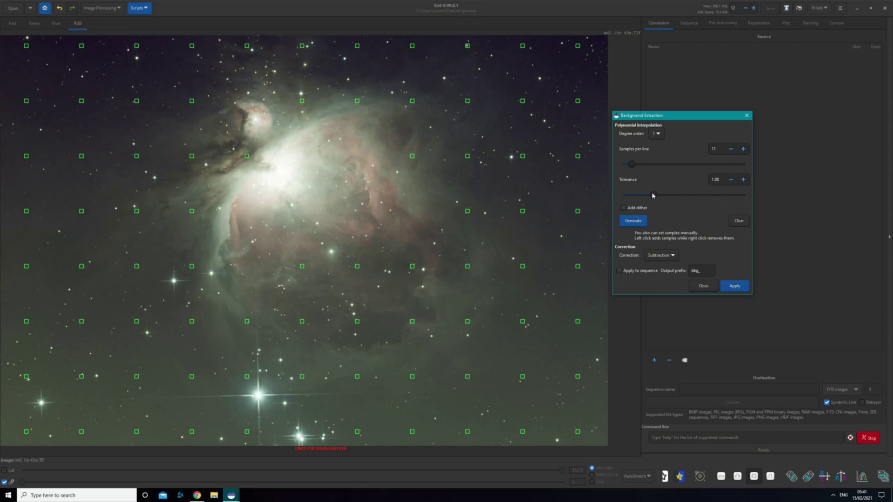
drag(653, 196, 629, 197)
click(635, 223)
- In the Green view, remove sample points sitting on the bright nebula and add one on darker sky
right_click(356, 268)
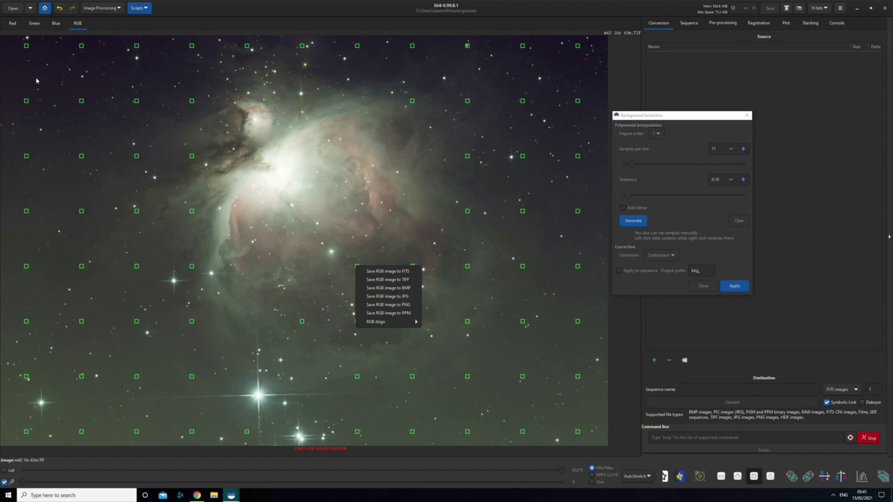
click(34, 23)
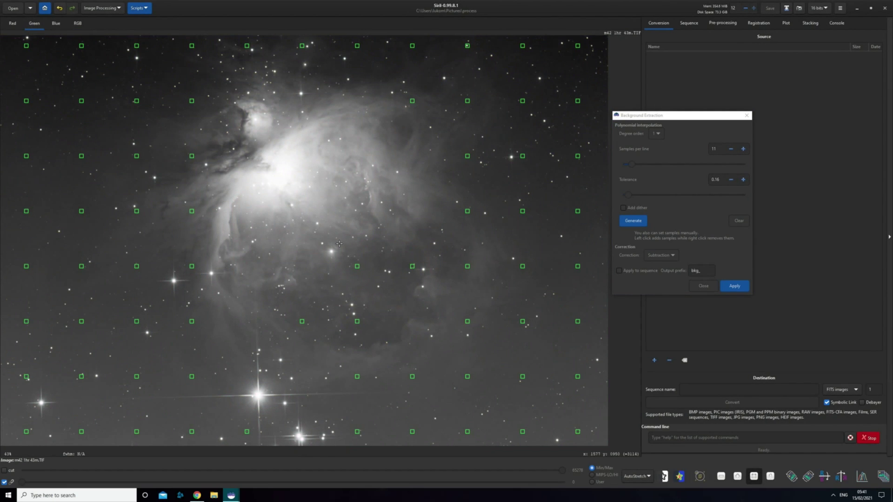
right_click(360, 270)
right_click(359, 322)
right_click(304, 322)
right_click(475, 269)
right_click(467, 215)
right_click(471, 159)
click(477, 172)
- Relocate remaining sample points near the nebula, top edge and left side onto empty sky
right_click(413, 100)
click(512, 76)
click(494, 87)
right_click(303, 47)
click(335, 47)
right_click(192, 212)
click(150, 246)
right_click(193, 269)
click(191, 264)
- Apply the background extraction, compare with Undo/Redo, view in RGB, and close the tool
click(733, 287)
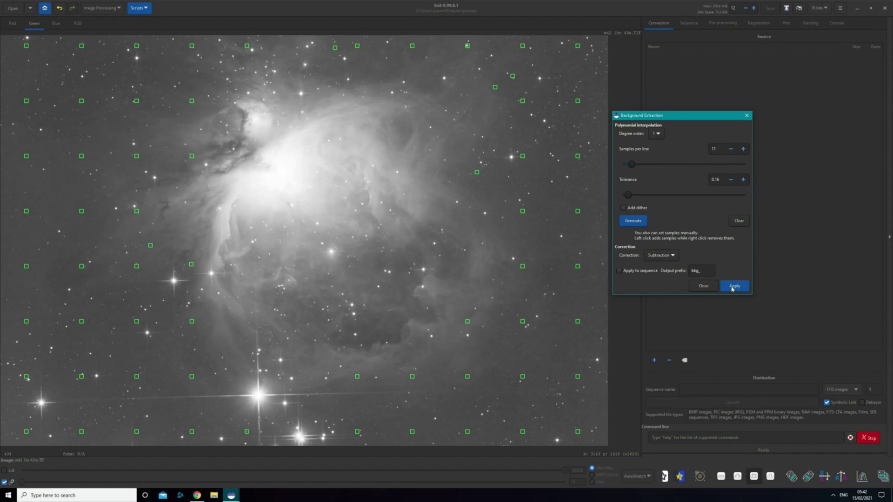
click(59, 9)
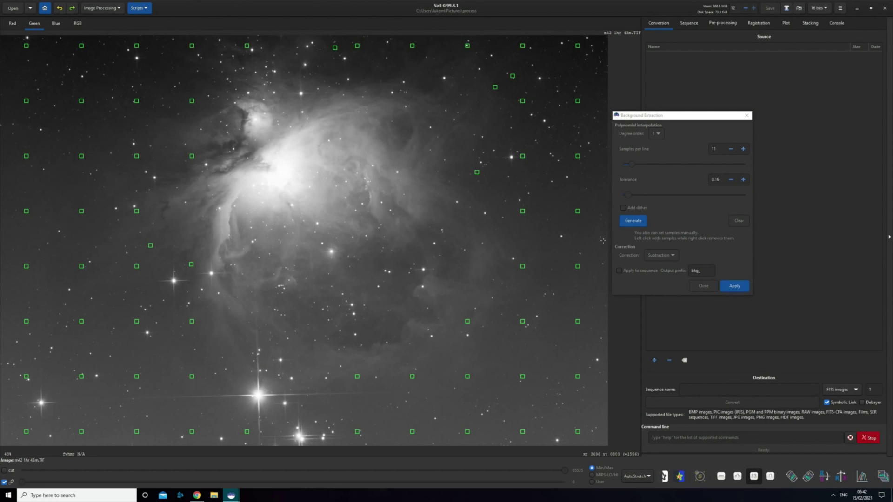
click(72, 9)
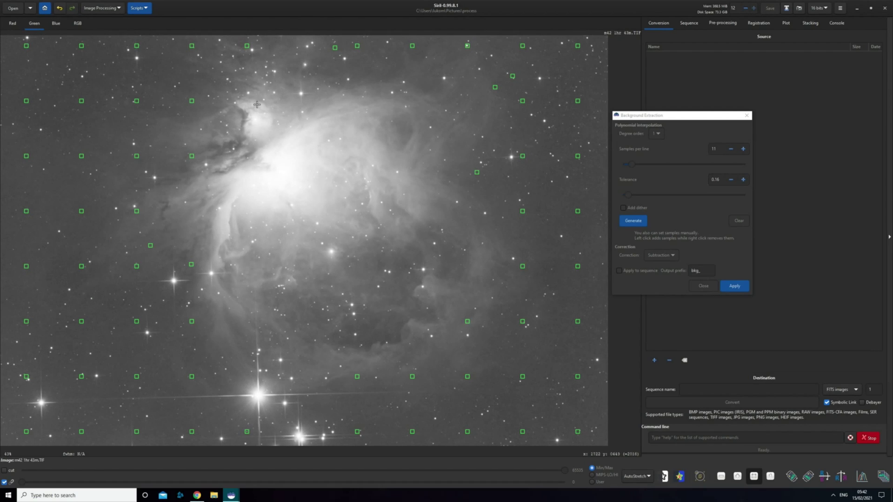
click(77, 24)
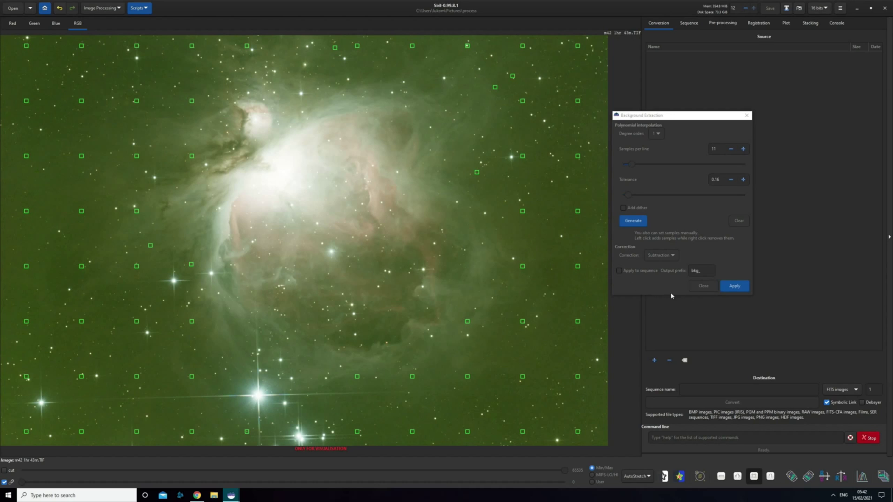
click(703, 286)
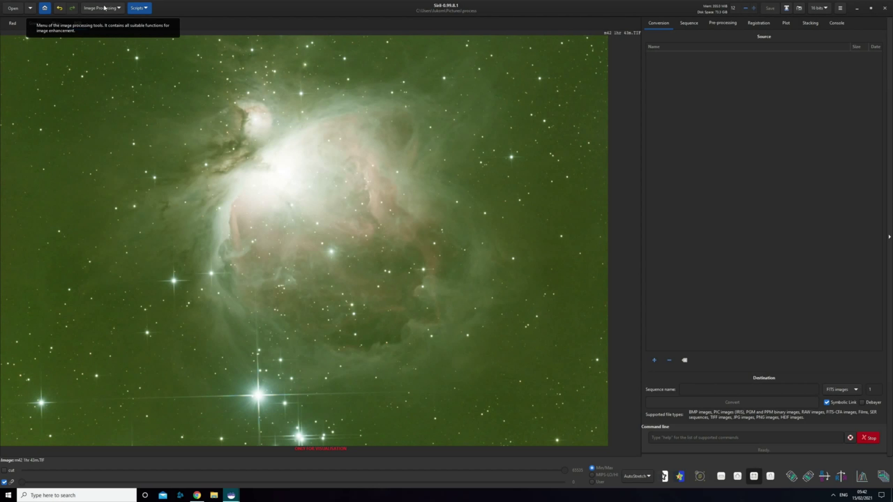
- In Color Calibration, set a left-edge sky patch as background reference and neutralise the background
click(104, 7)
mouse_move(114, 43)
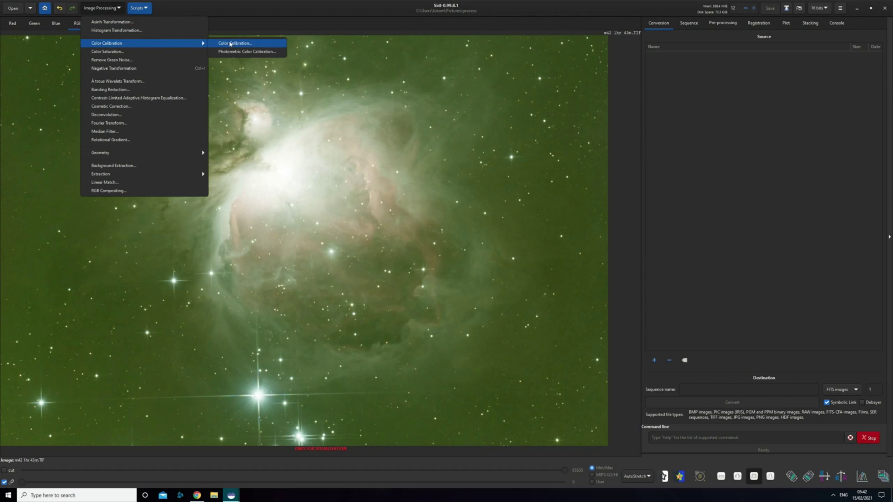
click(230, 43)
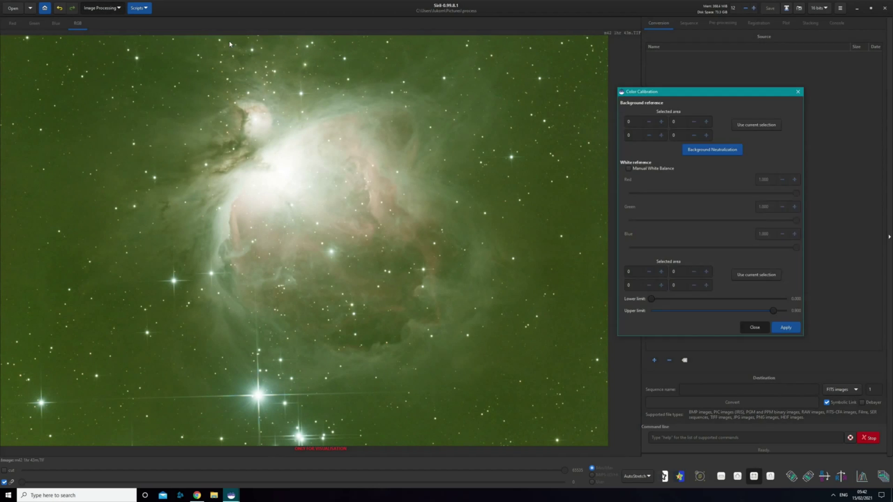
click(41, 25)
drag(8, 155, 99, 258)
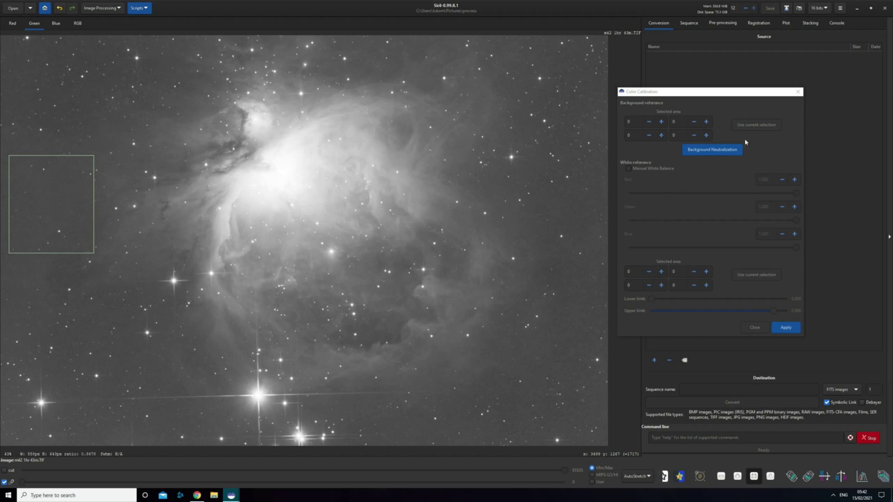
click(756, 125)
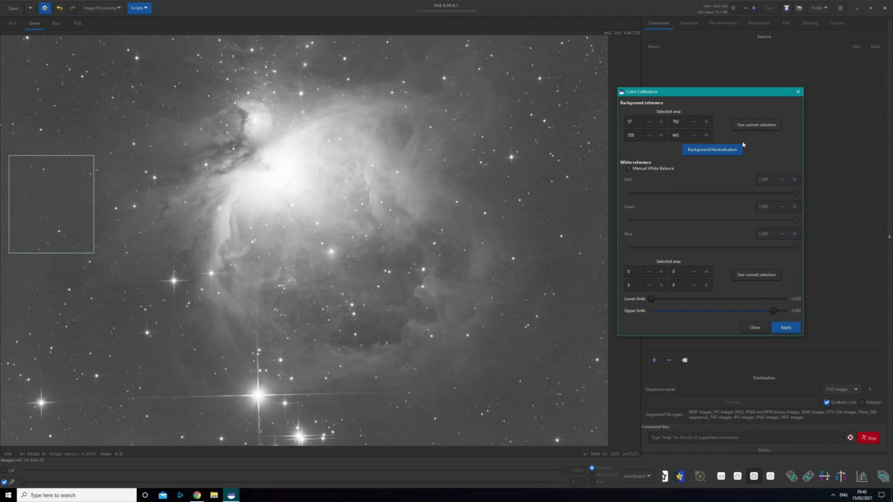
click(727, 151)
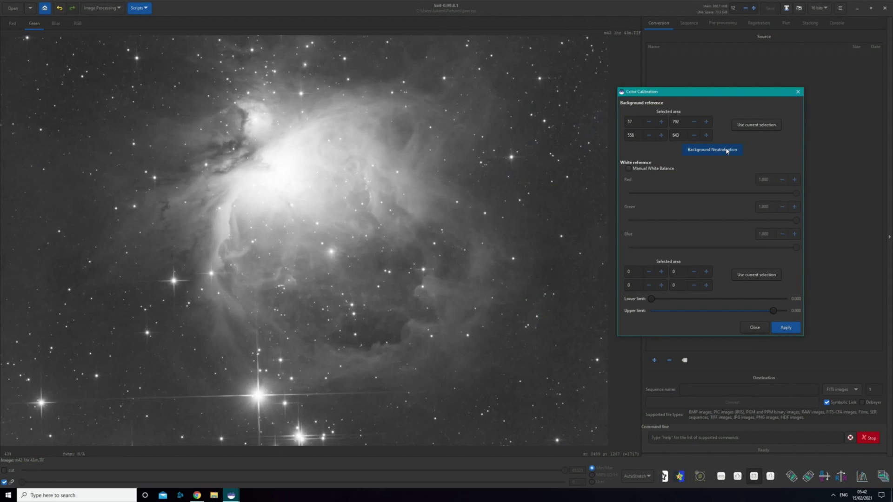
- View the result in RGB and toggle Undo/Redo to compare before and after neutralisation
click(77, 24)
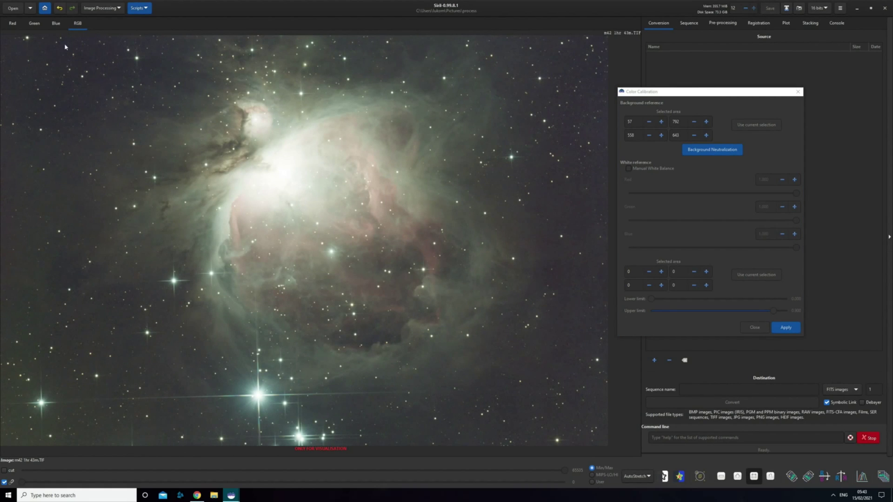
click(60, 8)
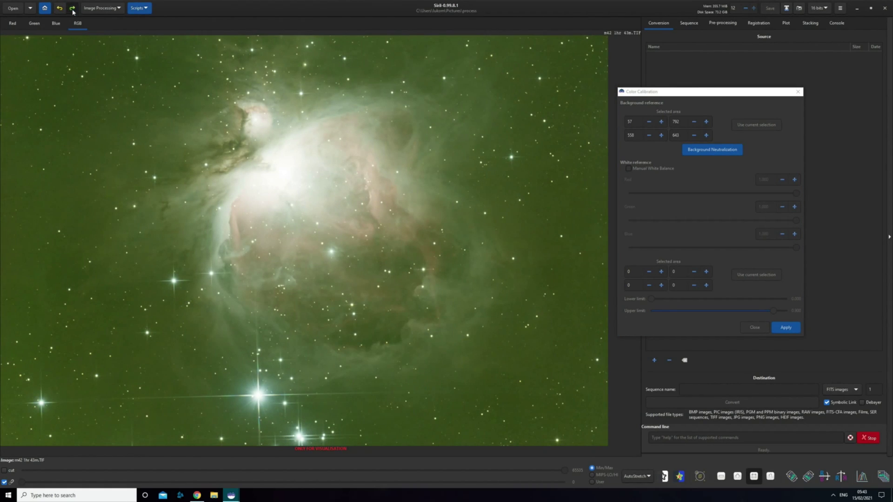
click(72, 8)
click(59, 8)
click(73, 8)
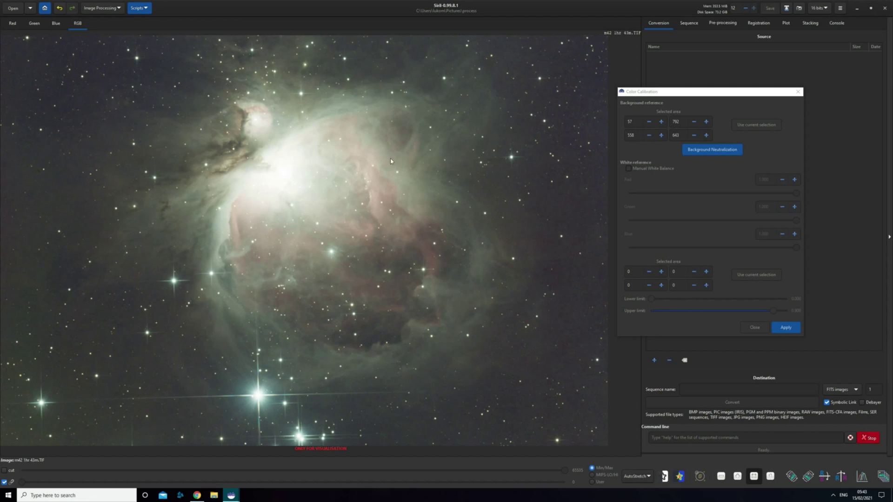
- On the Green channel, select the bright nebula core as the white reference area
click(35, 23)
drag(310, 200, 411, 131)
drag(307, 171, 298, 181)
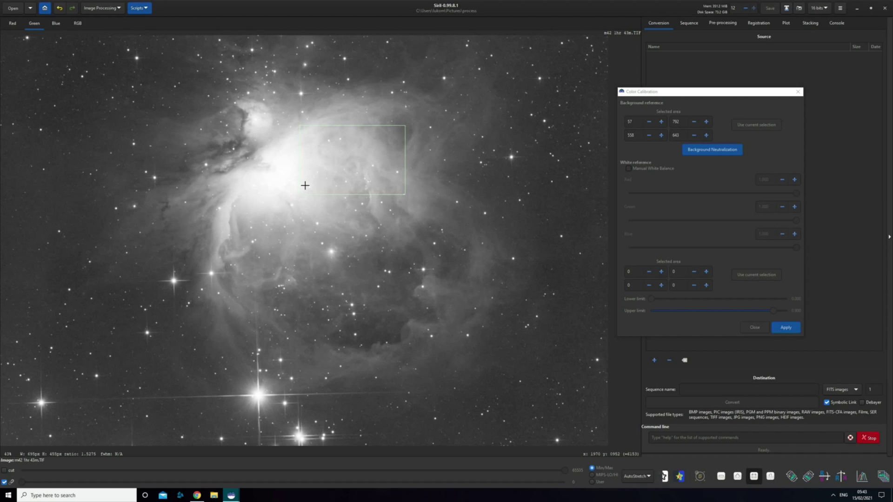
drag(363, 177, 362, 181)
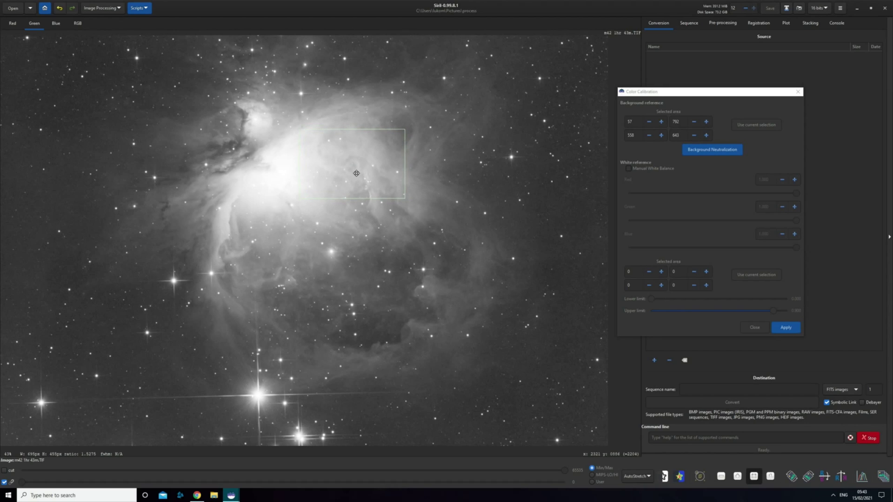
click(761, 279)
click(758, 274)
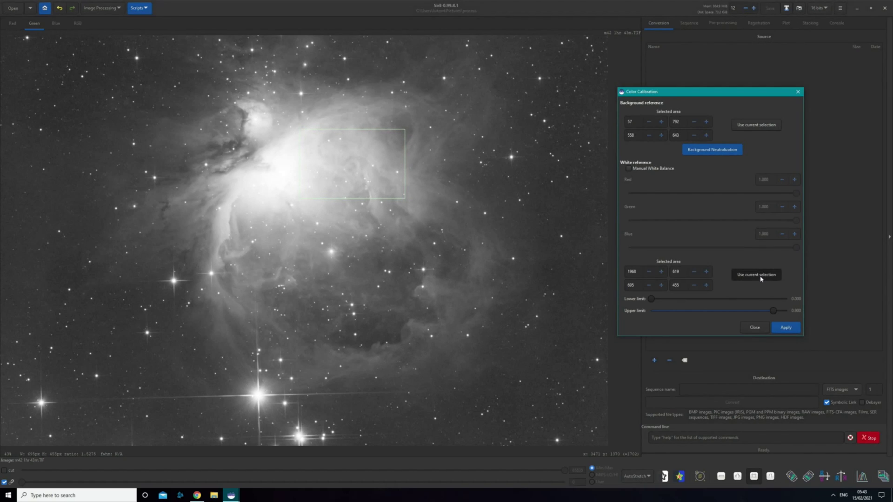
- Apply the colour calibration, close it, and compare before and after in full colour with Undo/Redo
click(785, 327)
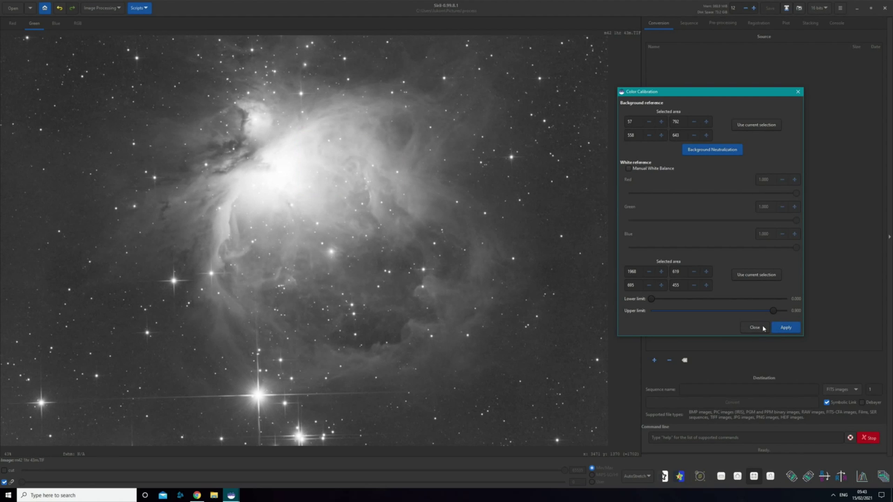
click(762, 327)
click(77, 23)
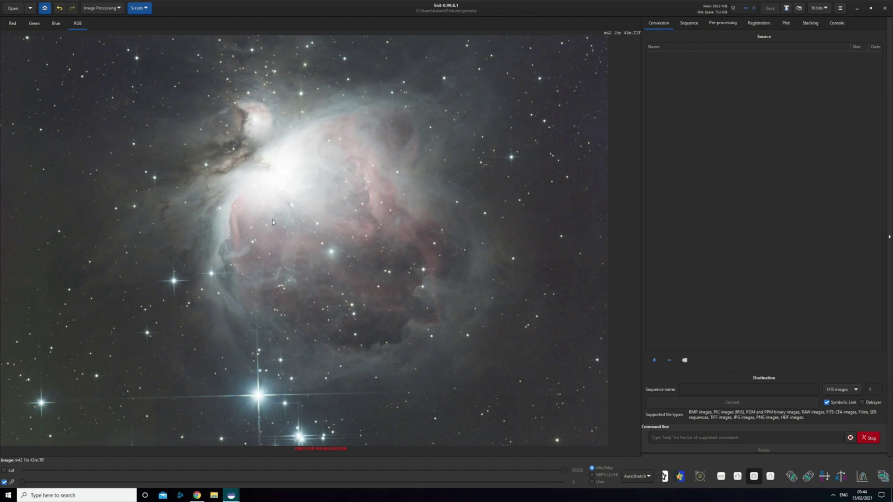
click(61, 9)
click(72, 8)
- Apply Remove Green Noise with Average Neutral protection, then compare it using Undo and Redo
click(111, 9)
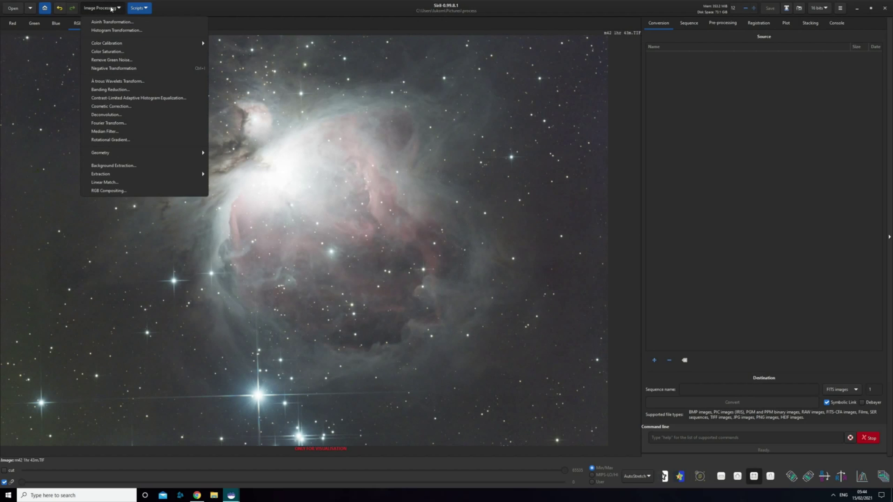
click(121, 63)
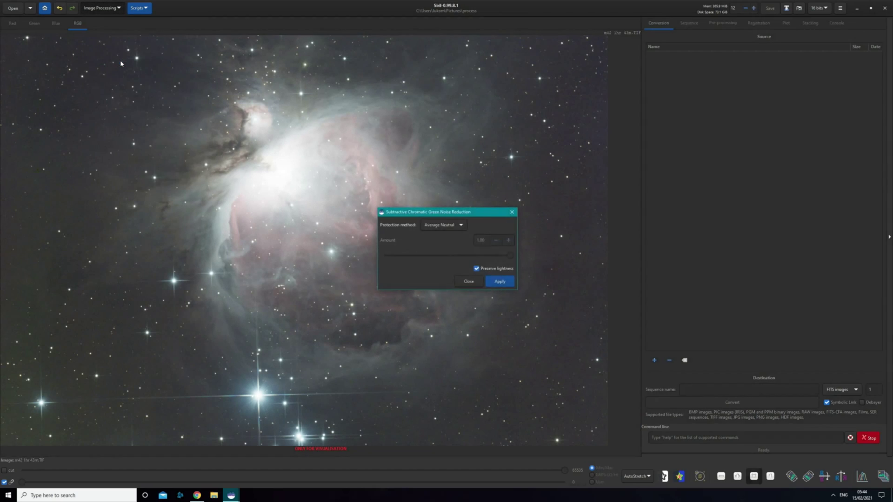
drag(473, 213, 545, 207)
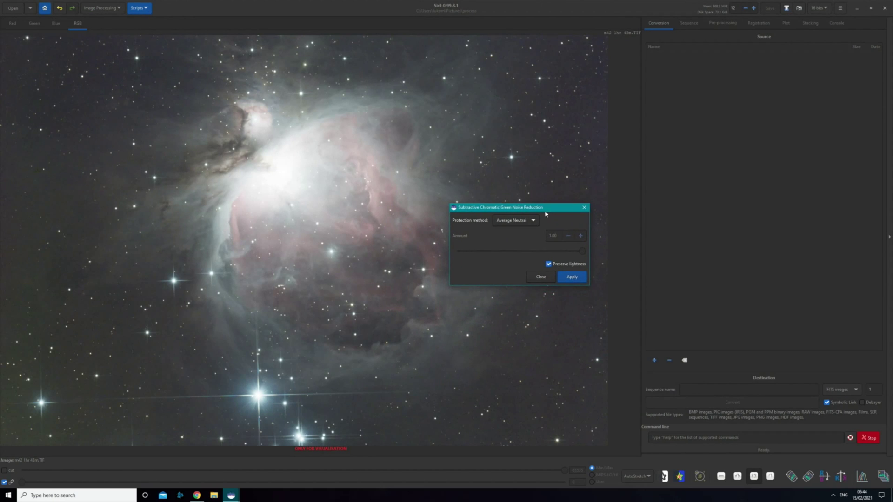
click(576, 279)
click(540, 277)
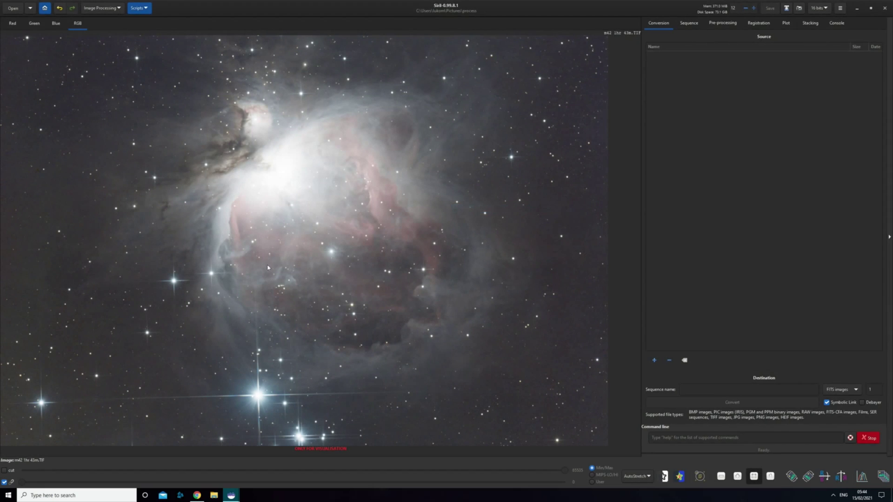
click(71, 8)
click(75, 11)
- Switch the display mode from AutoStretch to Linear and bring up Histogram Transformation
click(639, 476)
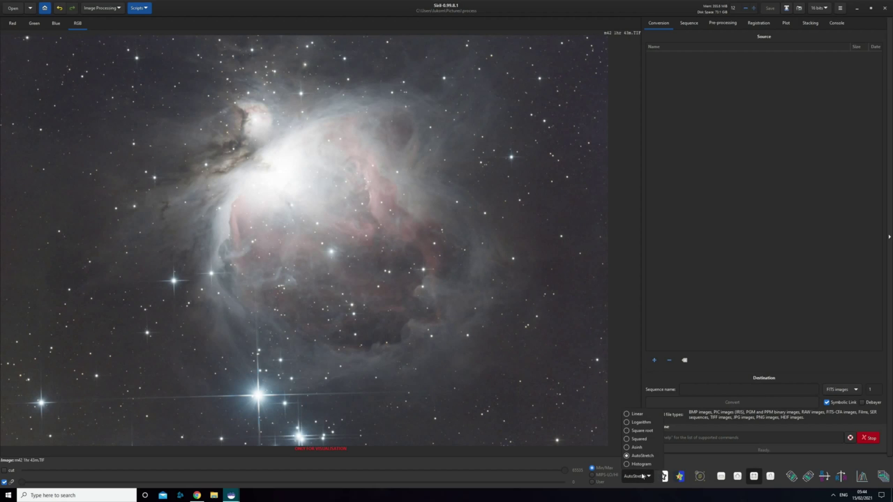
click(637, 415)
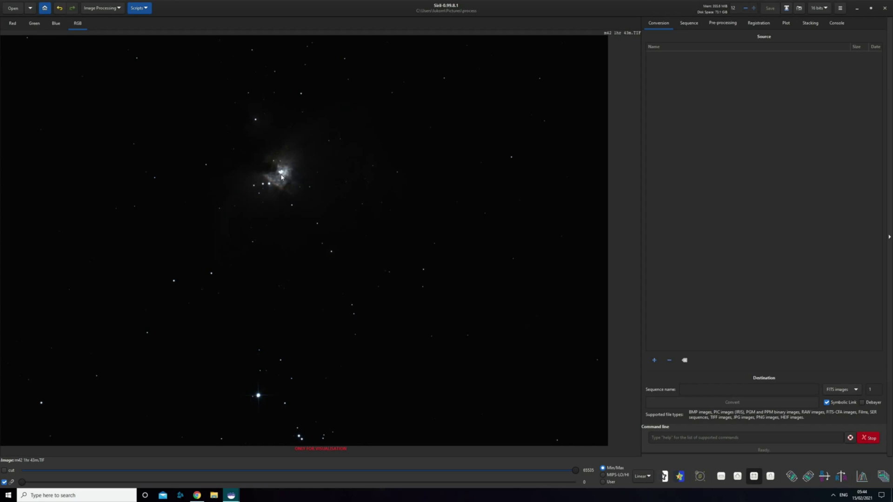
click(109, 10)
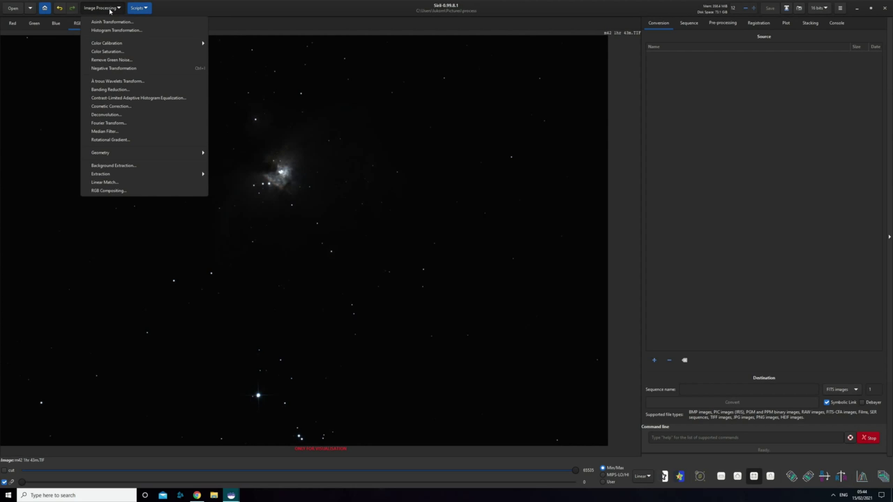
click(193, 5)
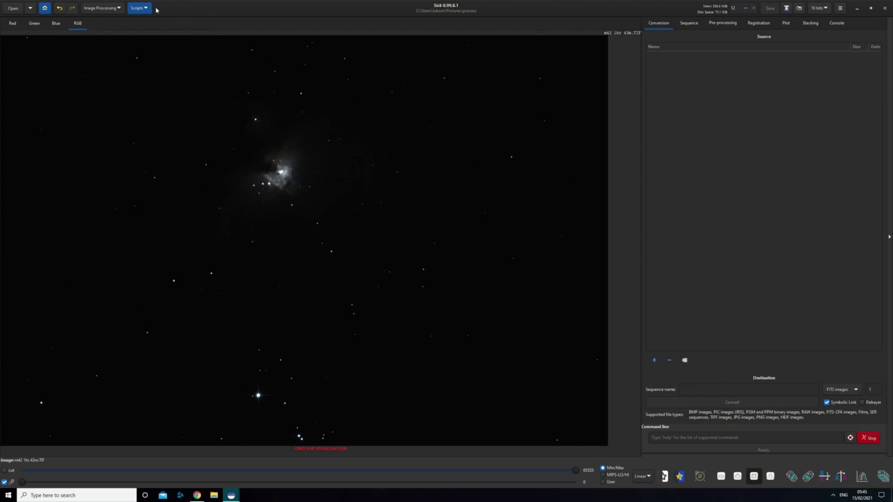
click(108, 9)
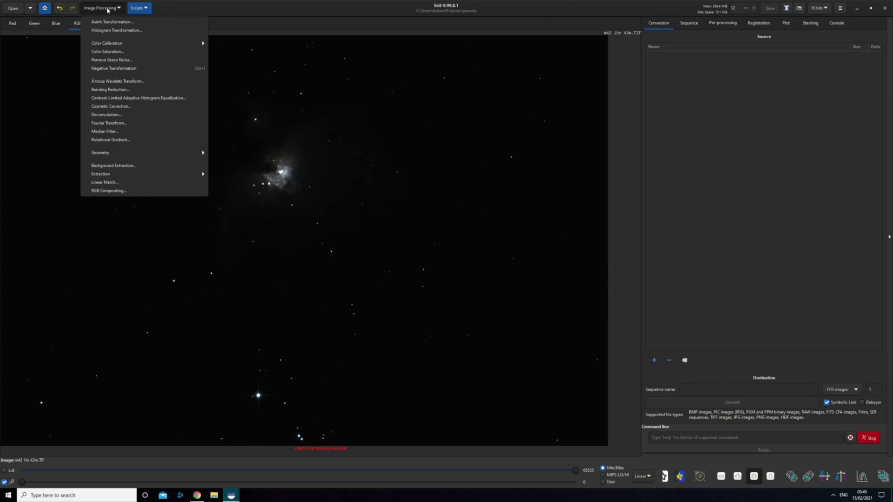
click(343, 118)
click(862, 476)
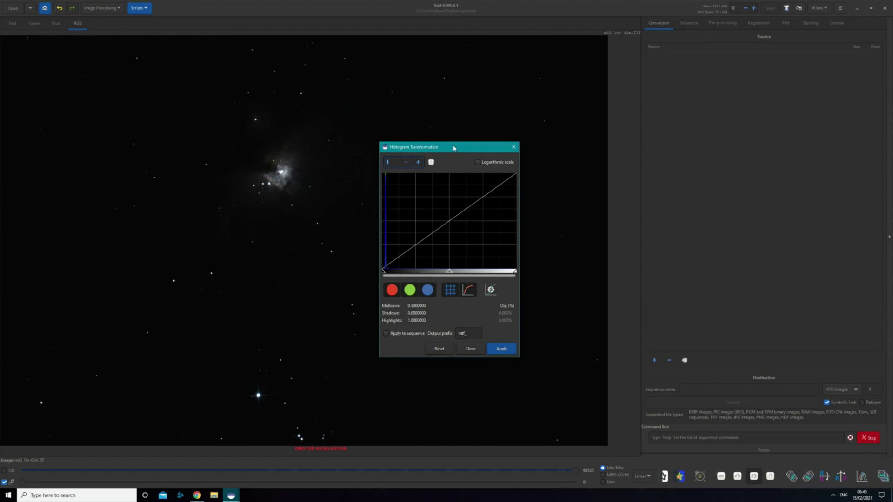
drag(454, 148, 506, 112)
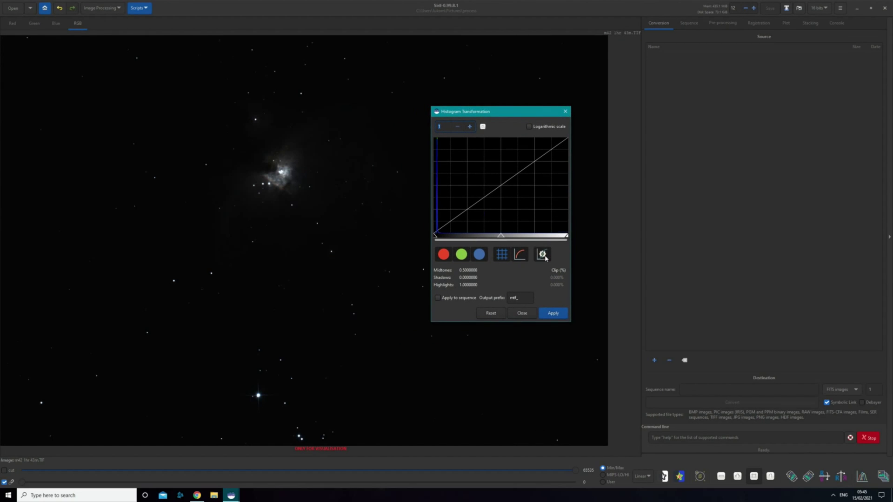
click(544, 256)
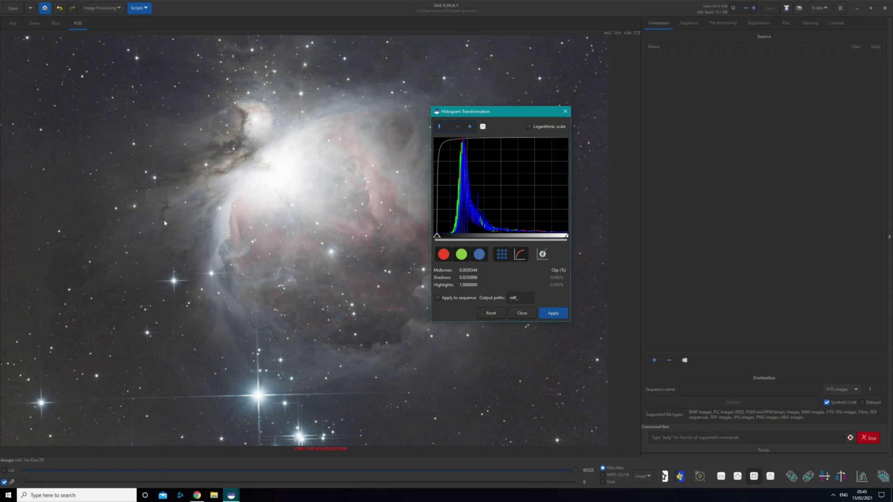
drag(495, 114, 467, 114)
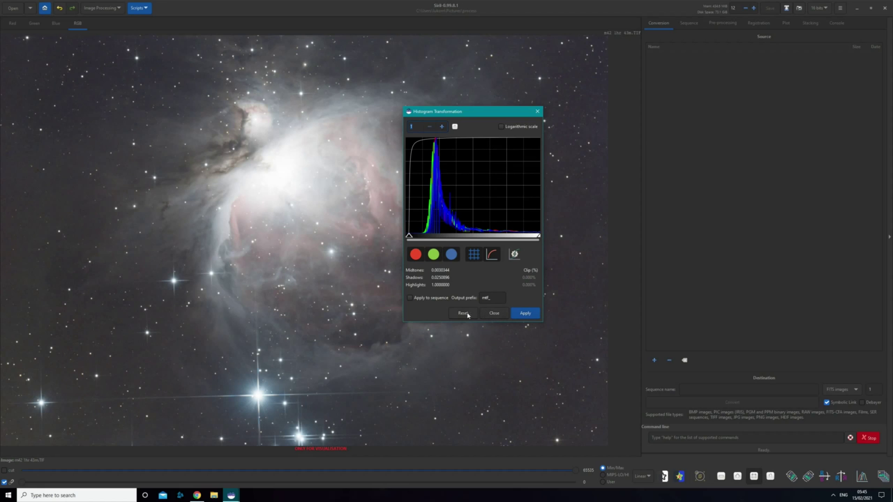
click(493, 313)
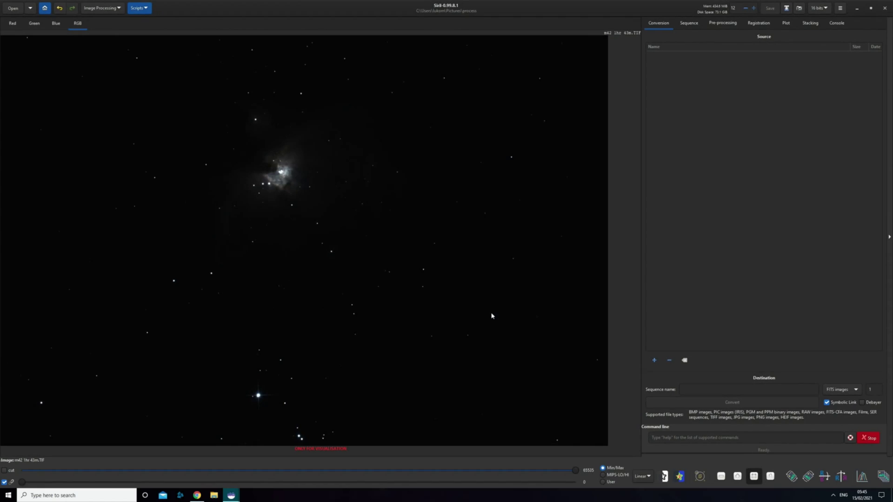
- Apply an asinh stretch of factor 174.0 with the black point raised to 0.02179
click(107, 9)
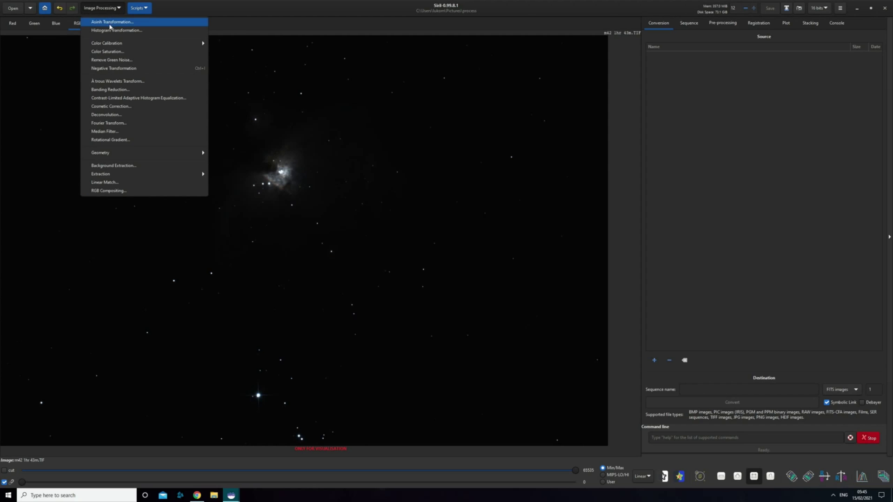
click(114, 23)
drag(431, 199, 510, 181)
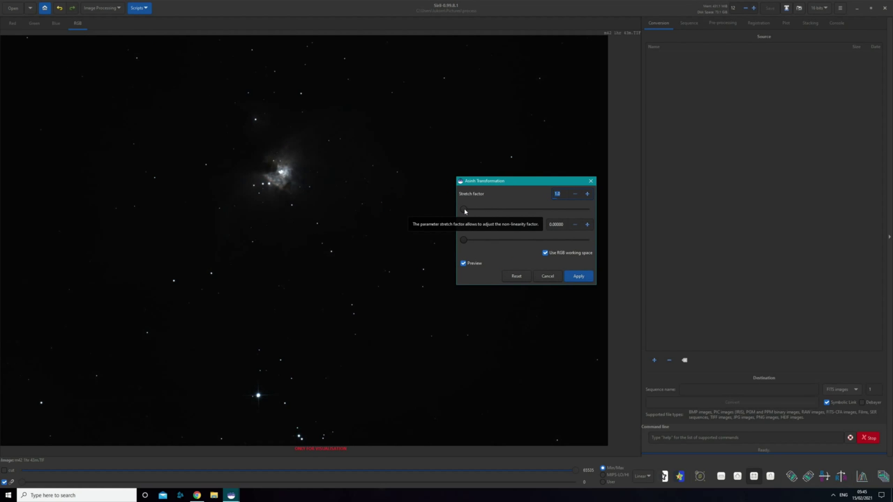
drag(464, 212, 479, 212)
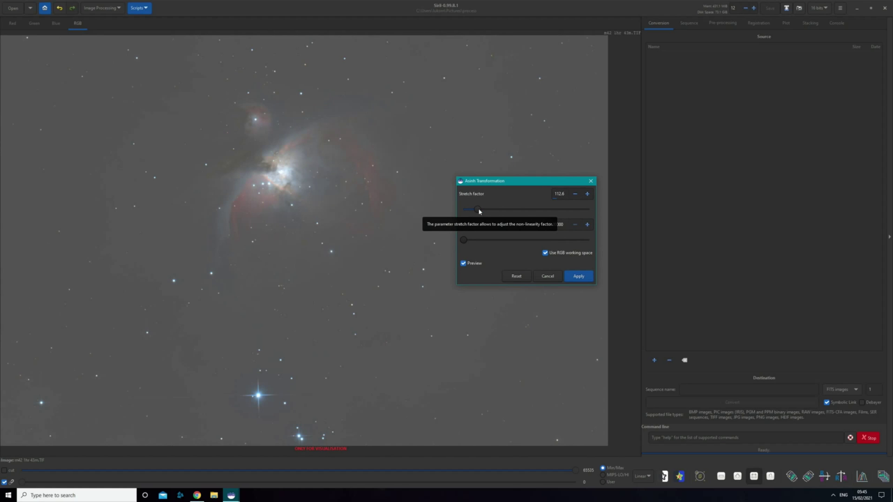
mouse_move(479, 212)
mouse_down()
mouse_move(520, 211)
mouse_move(487, 212)
mouse_up()
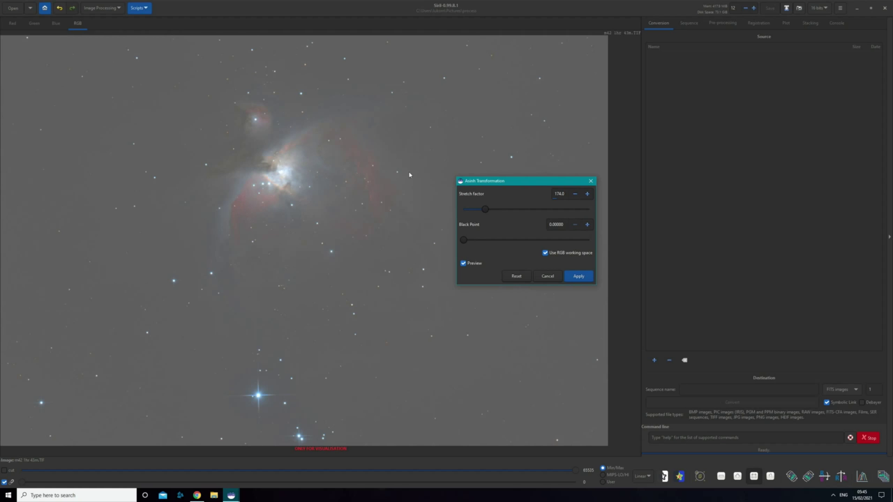
drag(464, 241, 479, 241)
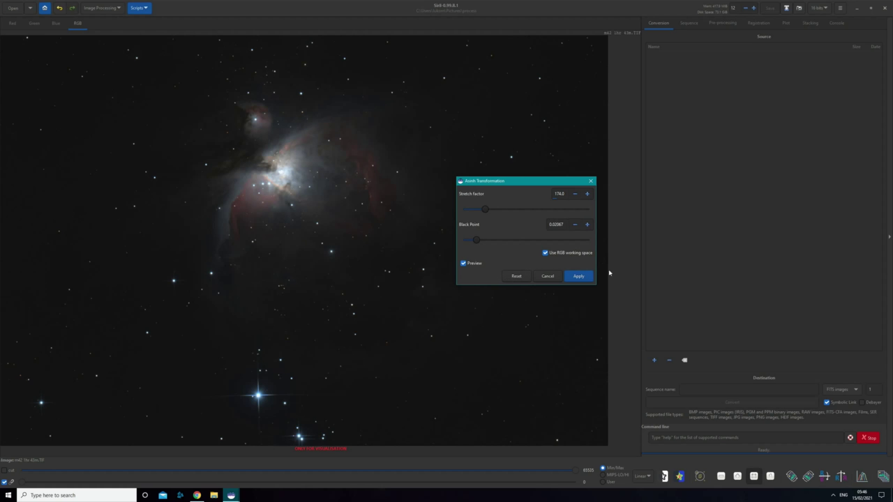
mouse_move(480, 239)
mouse_down()
mouse_move(517, 240)
mouse_move(480, 243)
mouse_up()
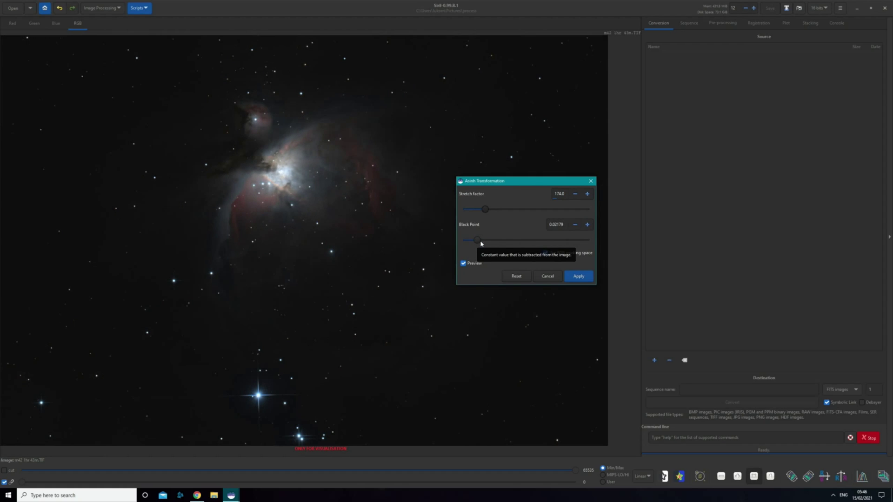
click(579, 276)
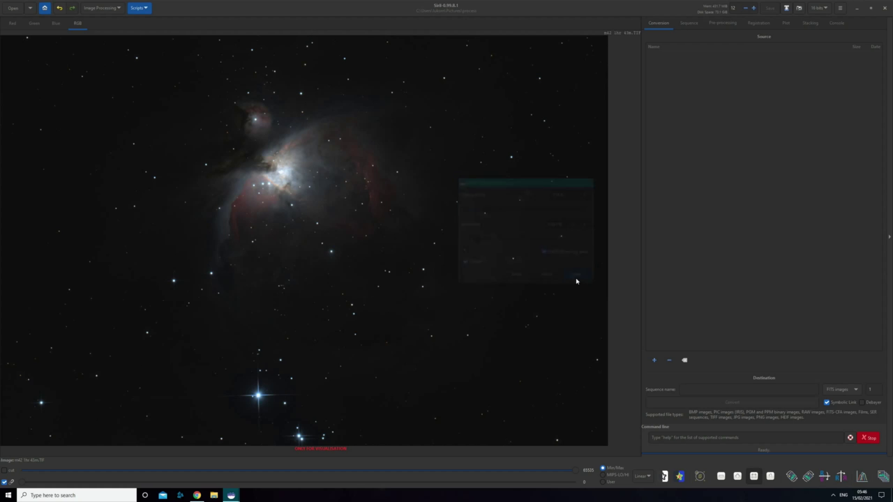
- Apply a histogram stretch with the midtones lowered to 0.0984456
click(862, 477)
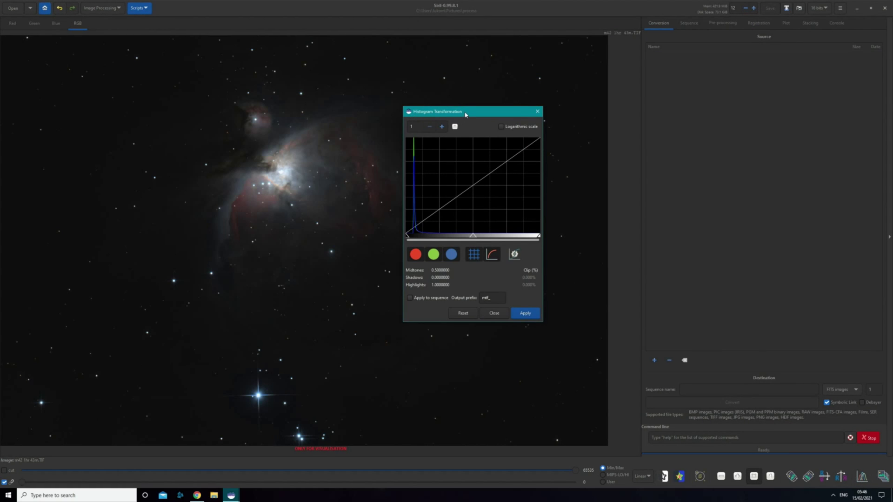
drag(465, 114, 636, 93)
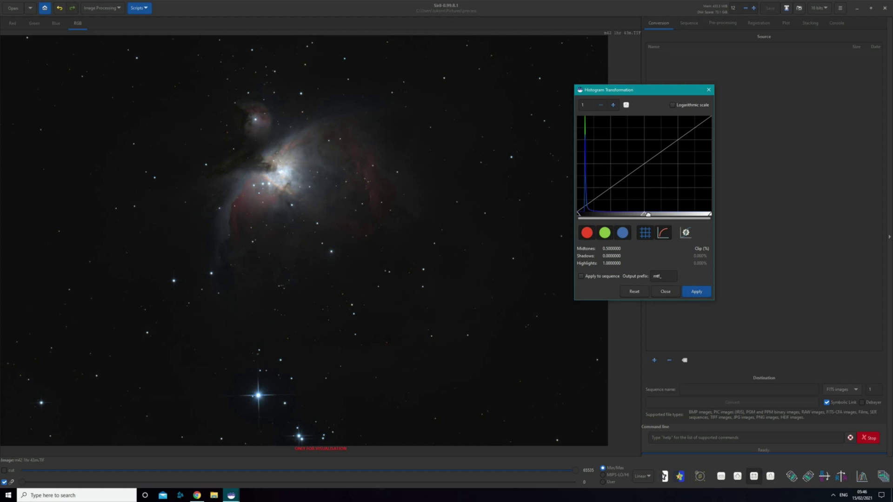
drag(648, 214, 591, 219)
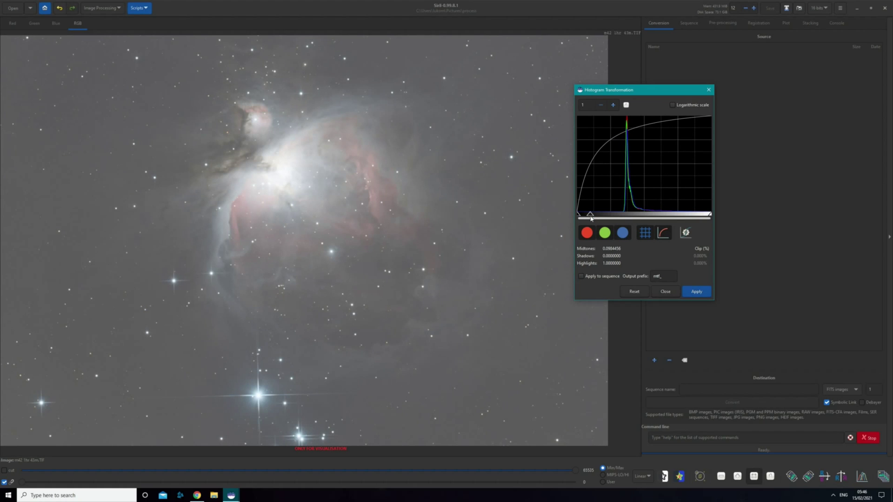
click(697, 292)
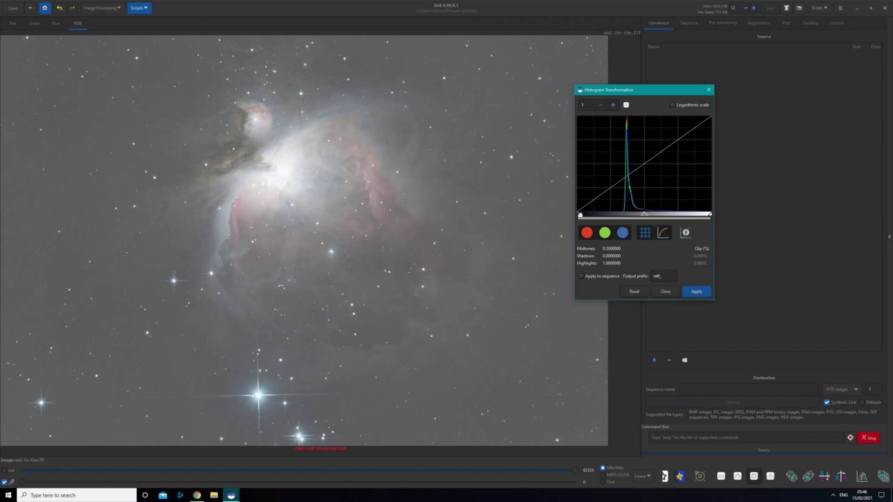
- Apply a shadows clip to darken the sky, then preview midtones at about 0.267
drag(580, 214, 616, 223)
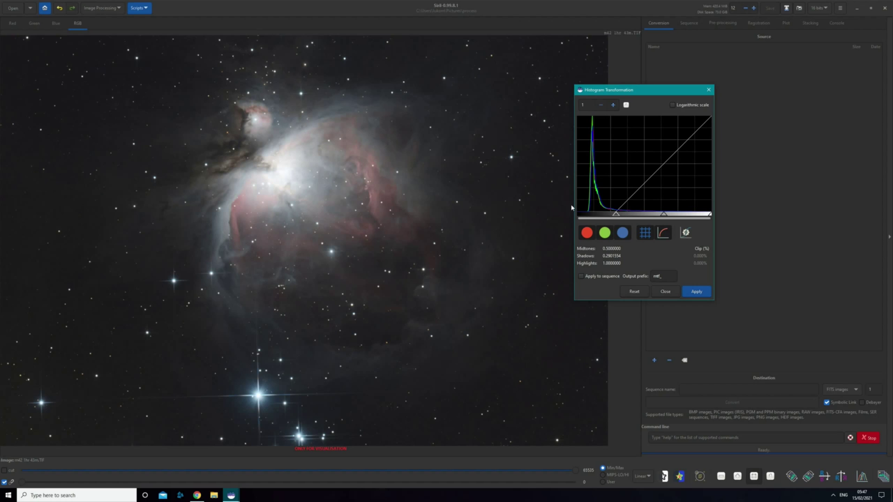
drag(615, 218, 627, 221)
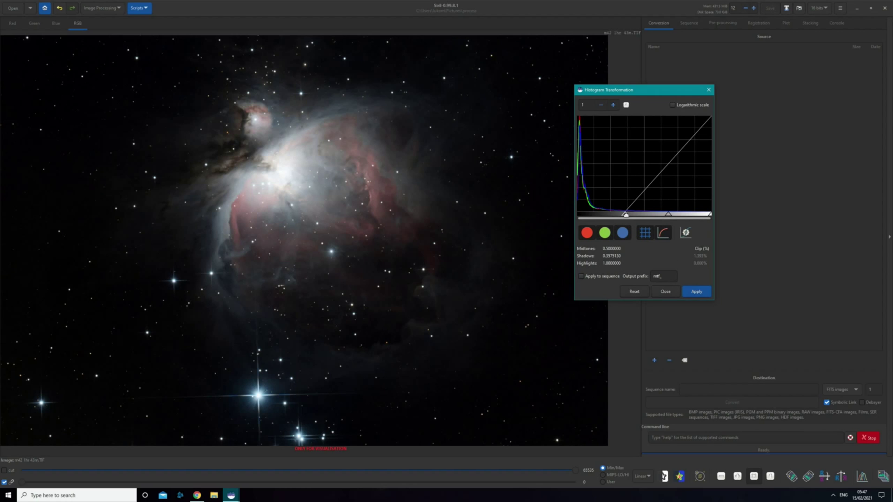
drag(626, 215, 625, 216)
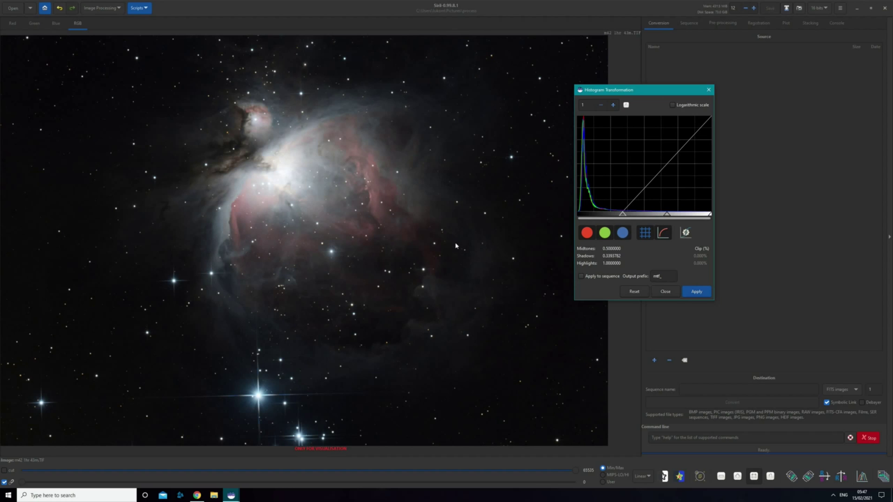
click(697, 291)
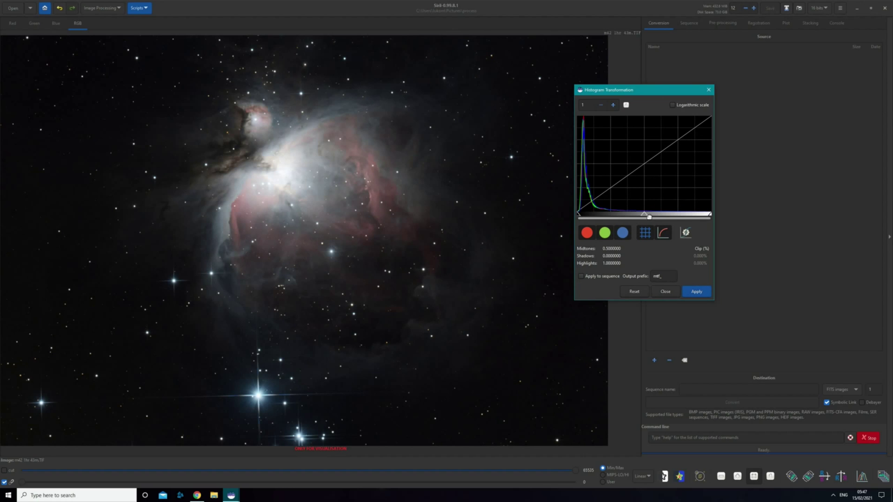
drag(649, 216, 613, 217)
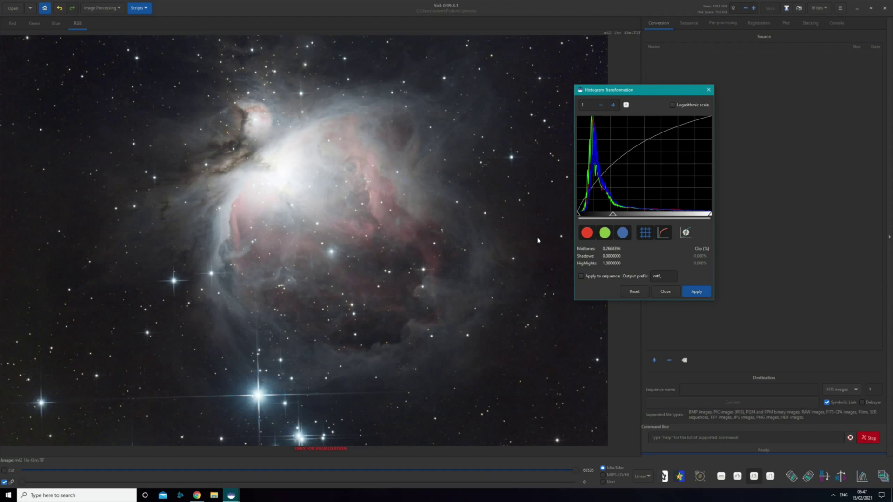
- Apply the 0.267 midtones, apply a slight shadows lift, and close Histogram Transformation
click(692, 292)
drag(578, 214, 581, 215)
drag(581, 217, 582, 220)
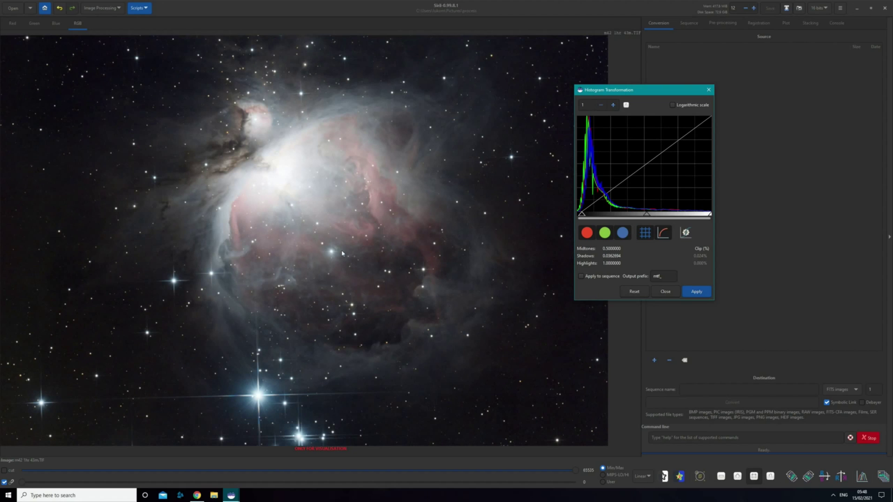
click(706, 291)
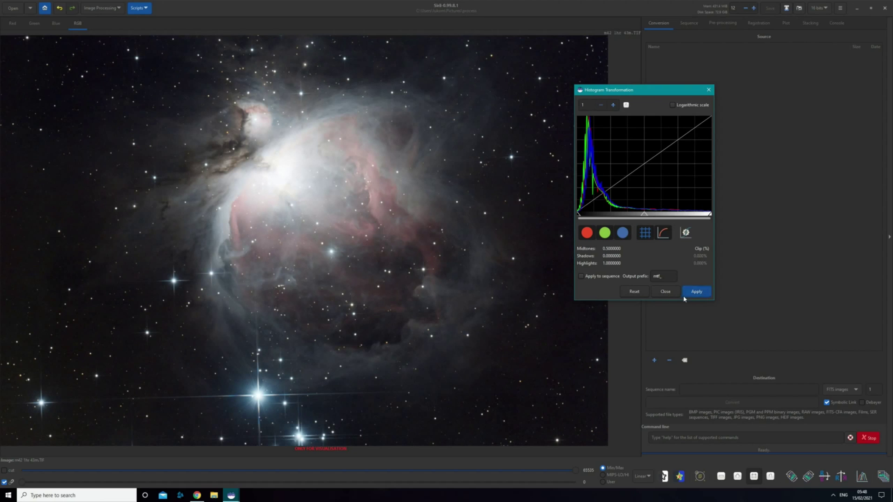
click(666, 291)
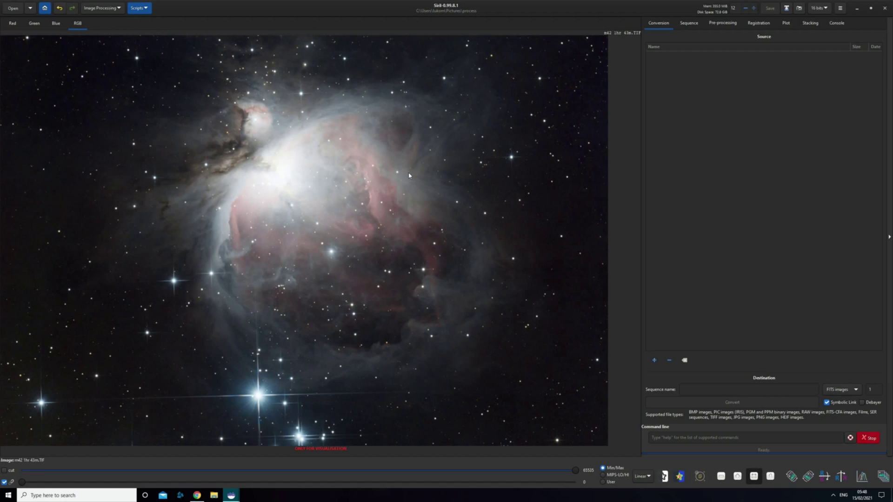
- Open Color Saturation with the hue range kept on Global
click(105, 9)
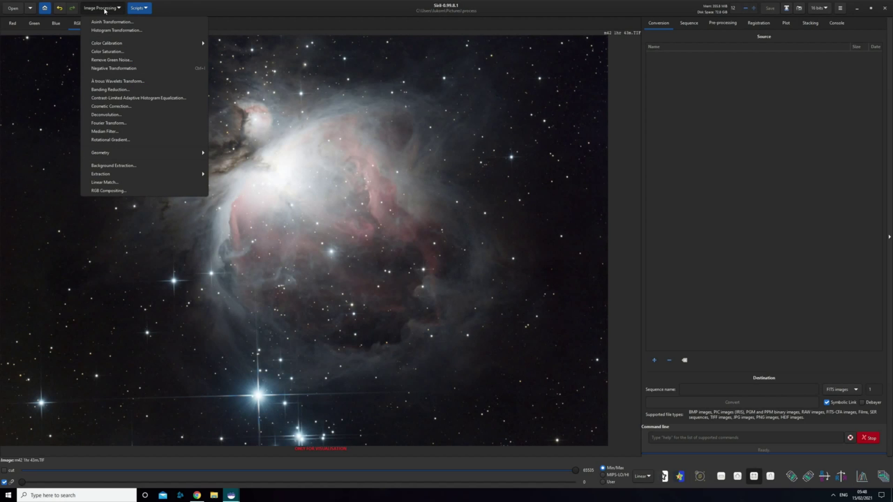
click(112, 51)
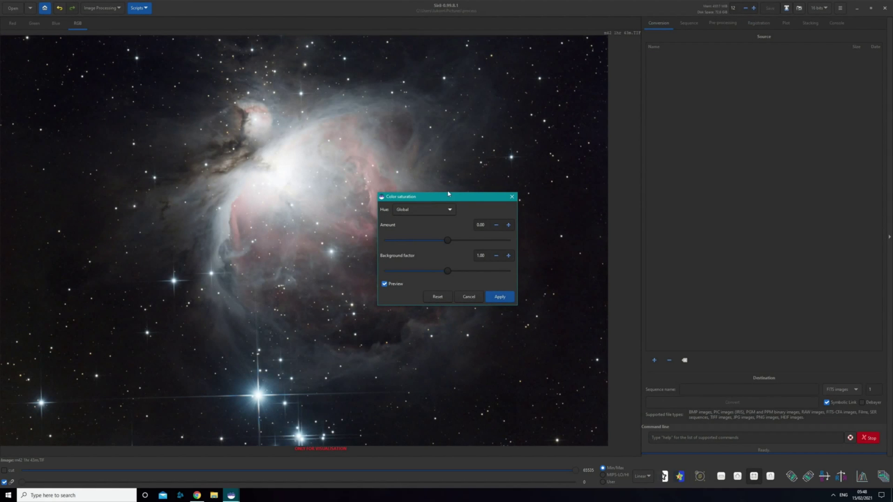
drag(448, 194, 564, 116)
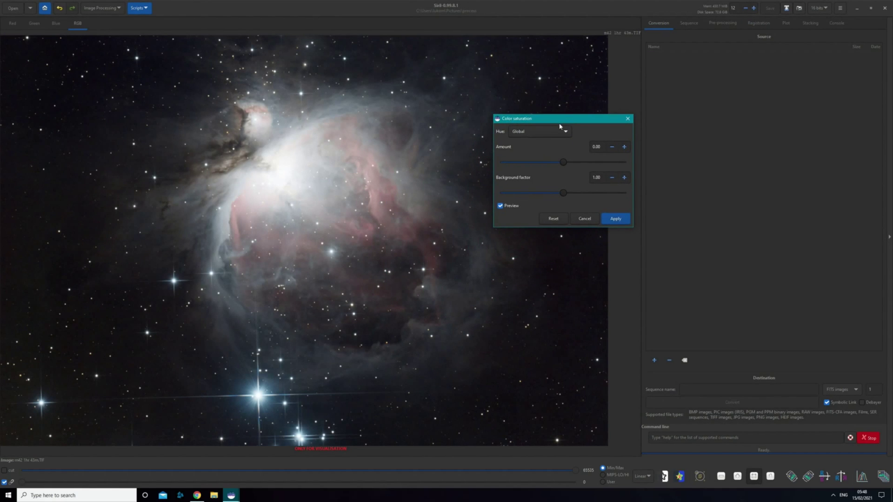
click(556, 132)
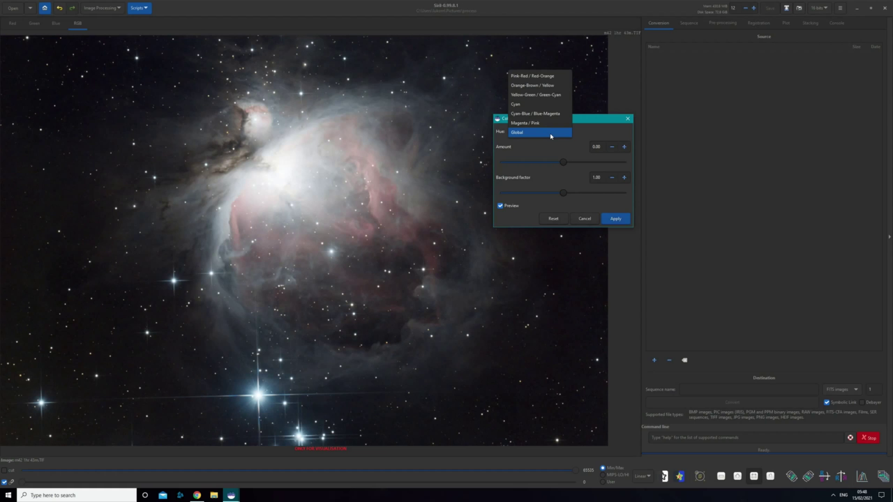
click(520, 134)
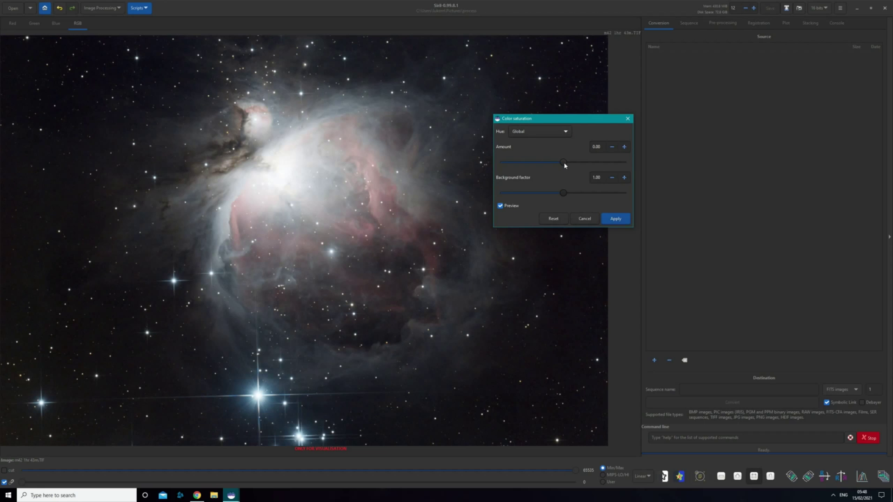
- Set the saturation Amount to 0.87 and the Background factor to 0.55
drag(580, 165, 612, 164)
click(528, 165)
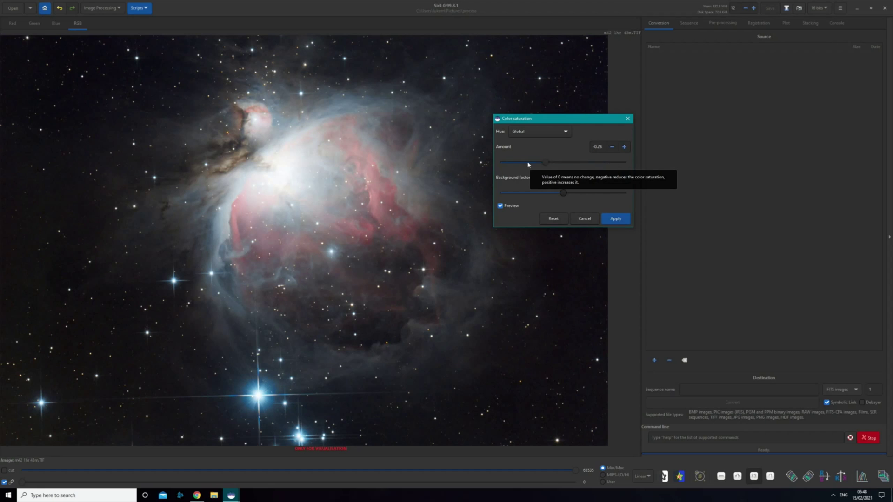
drag(509, 163, 618, 169)
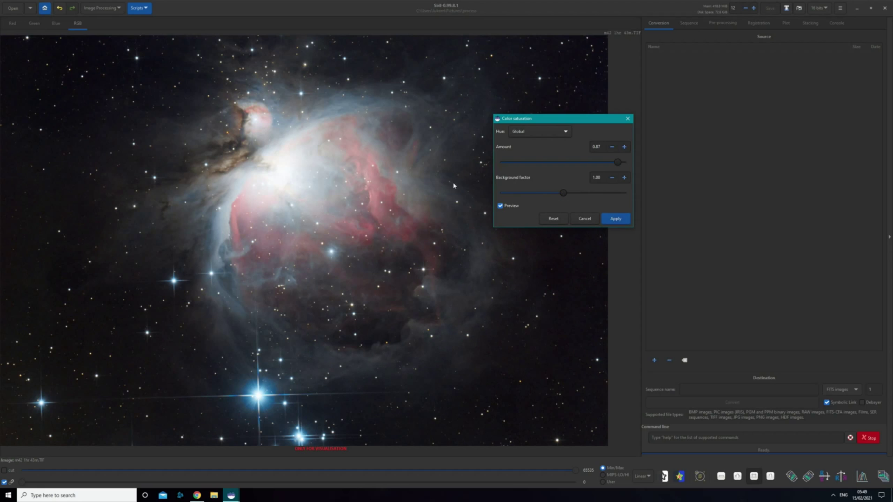
drag(529, 117, 558, 128)
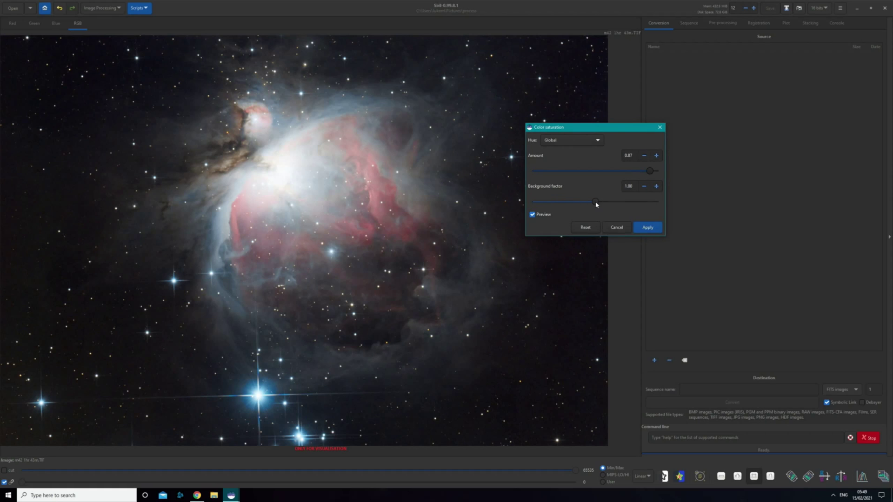
click(595, 203)
drag(596, 203, 532, 206)
drag(534, 203, 567, 205)
- Apply the 0.87 saturation boost, toggling Undo/Redo to compare, and keep it applied
click(646, 228)
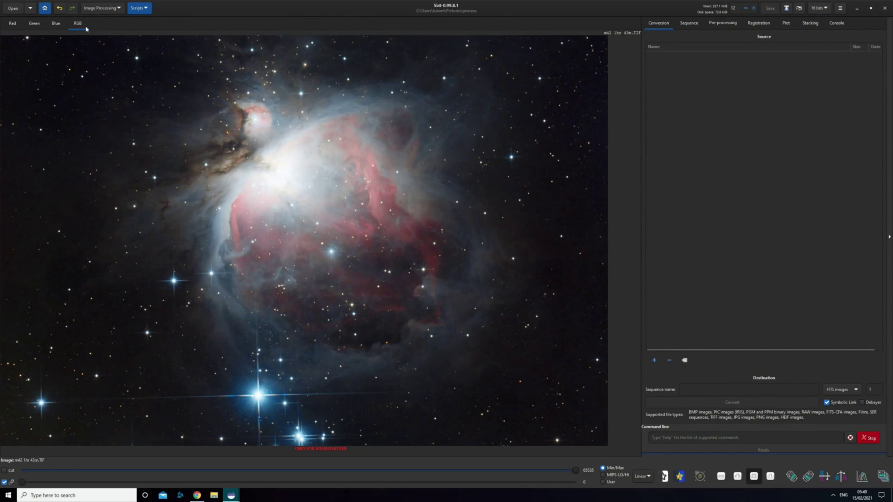
click(59, 8)
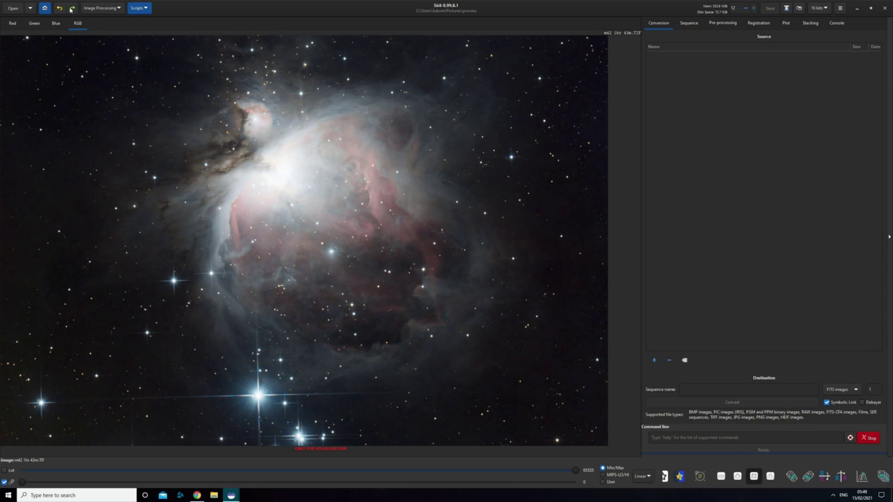
click(72, 9)
click(61, 9)
click(59, 8)
click(71, 8)
click(789, 12)
click(733, 77)
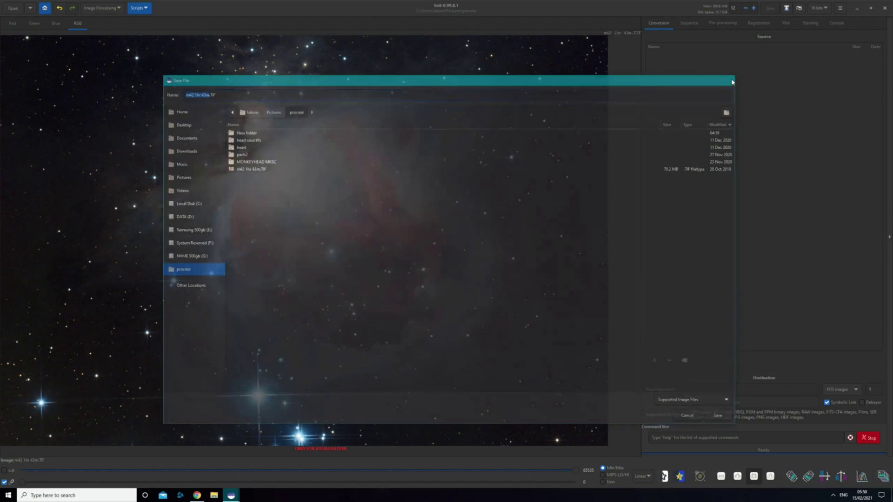